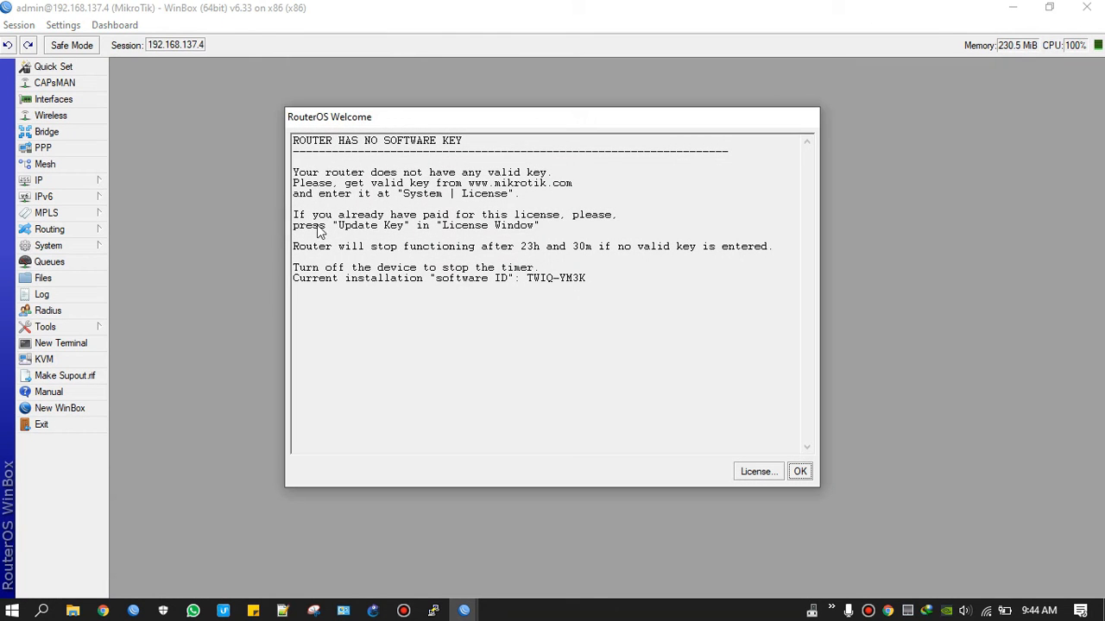
Step: Dismiss the RouterOS welcome notice about the missing software key
left_click(801, 471)
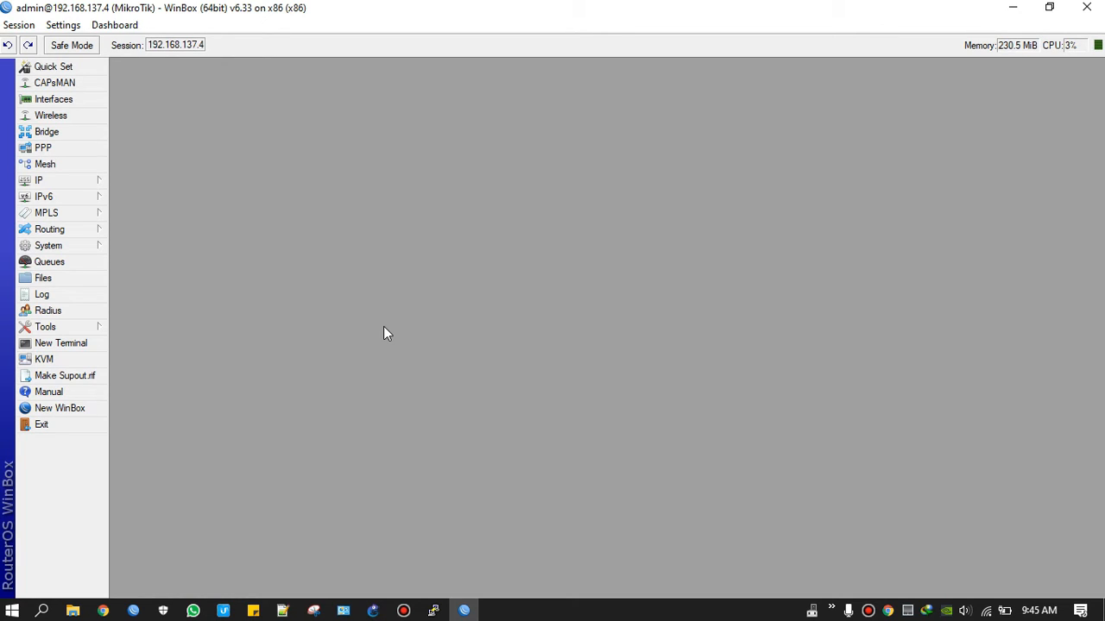
left_click(83, 181)
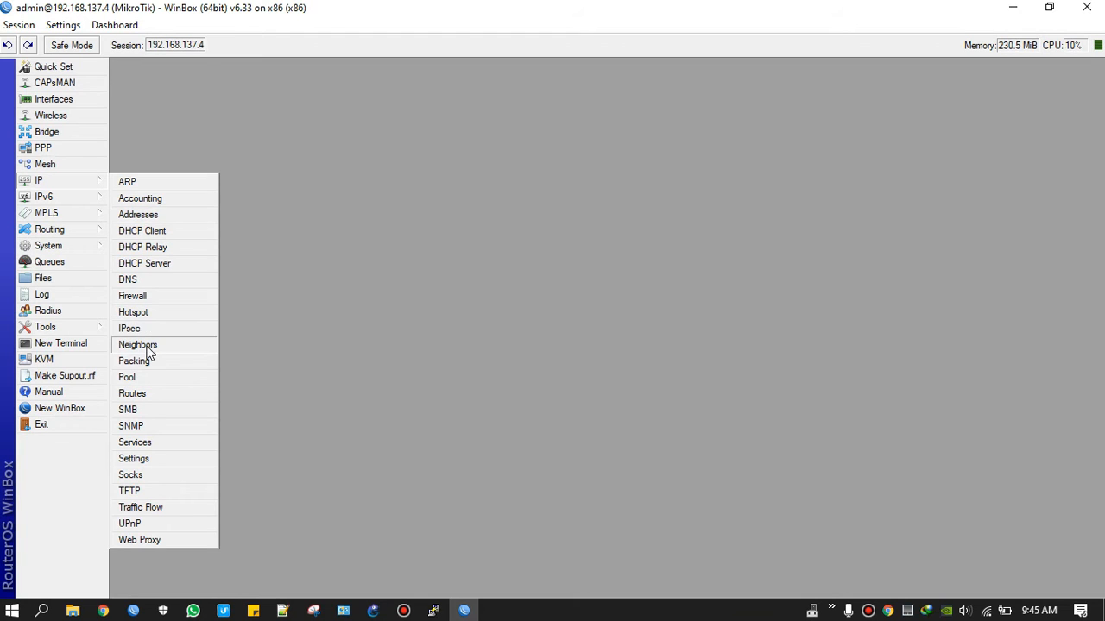
Step: Disable ether1 under IP Neighbors' Discovery Interfaces, then close the Neighbor List
left_click(142, 344)
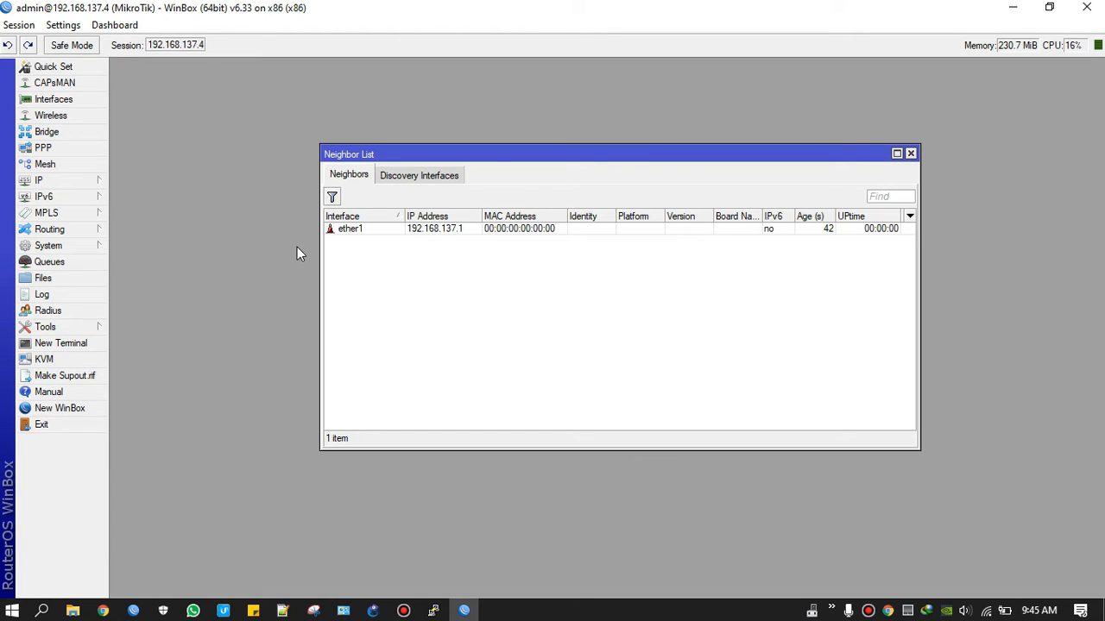
left_click(398, 234)
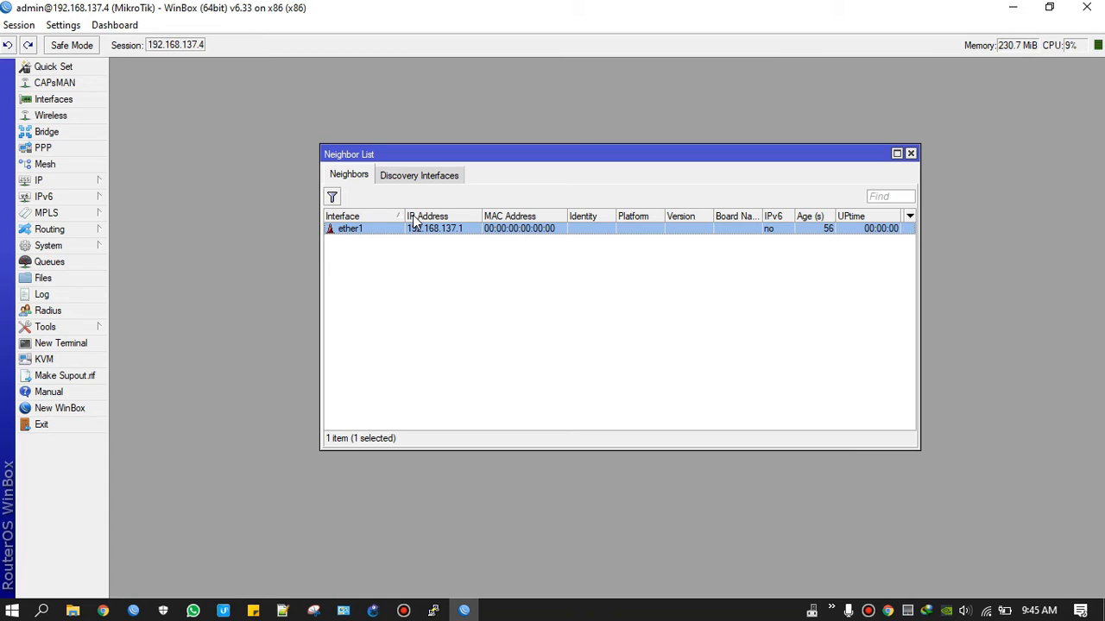
left_click(430, 175)
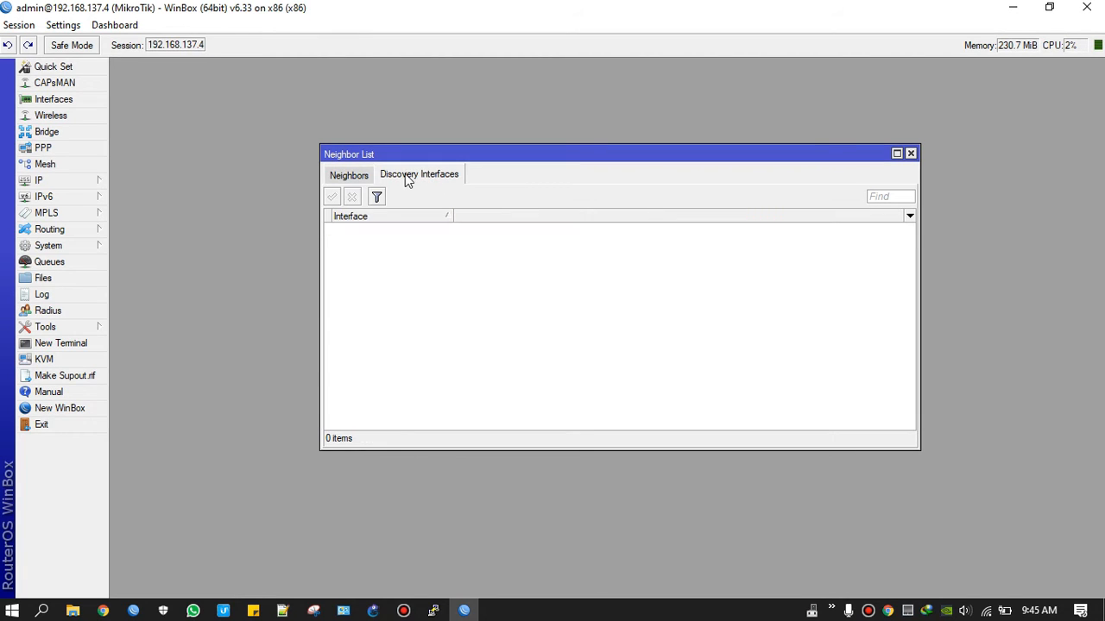
left_click(359, 242)
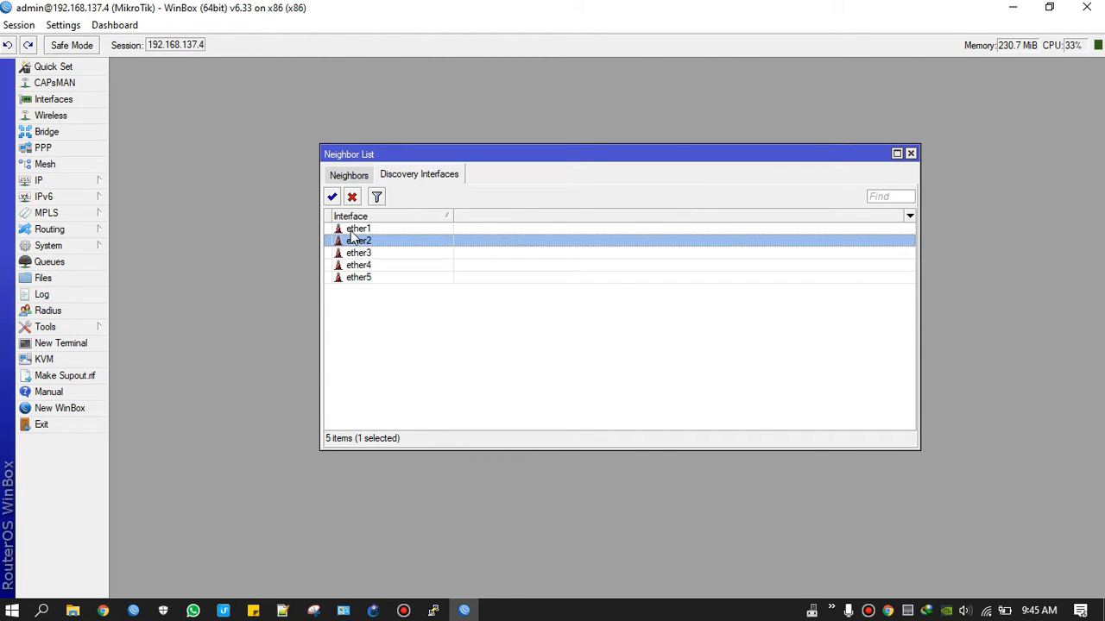
left_click(354, 229)
left_click(352, 198)
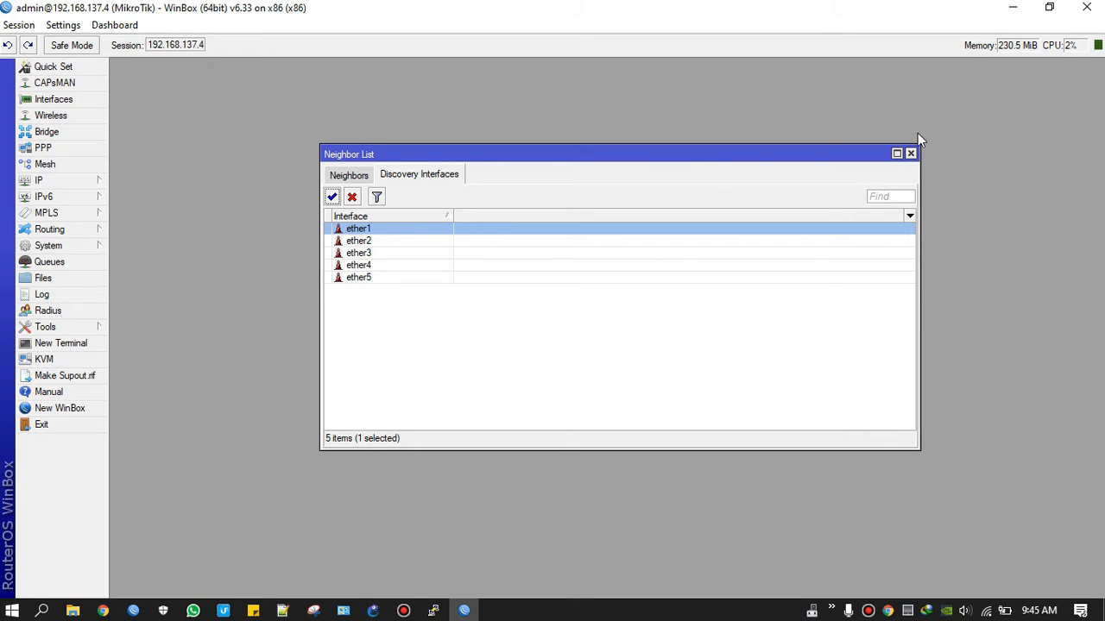
left_click(911, 154)
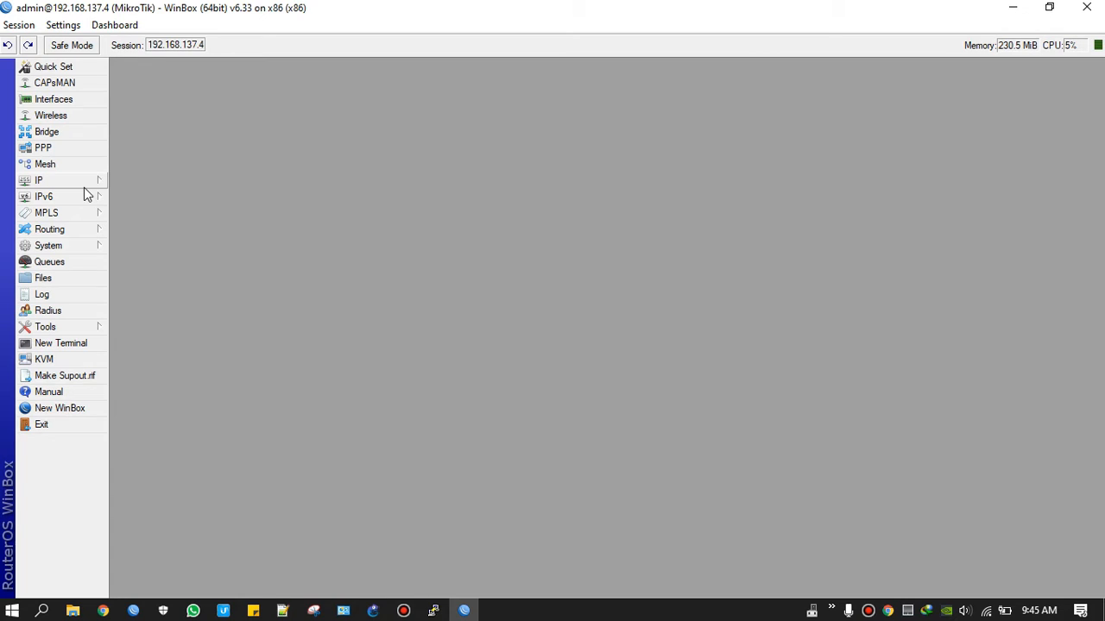
Step: Change the System Identity from MikroTik to the owner's name and confirm it
left_click(67, 253)
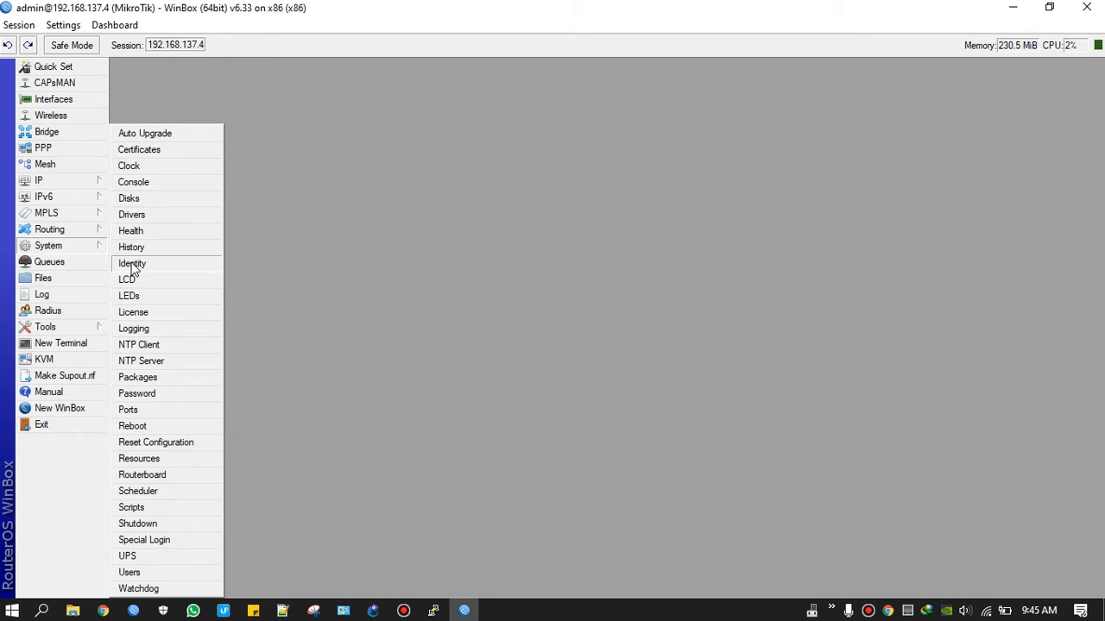
left_click(134, 262)
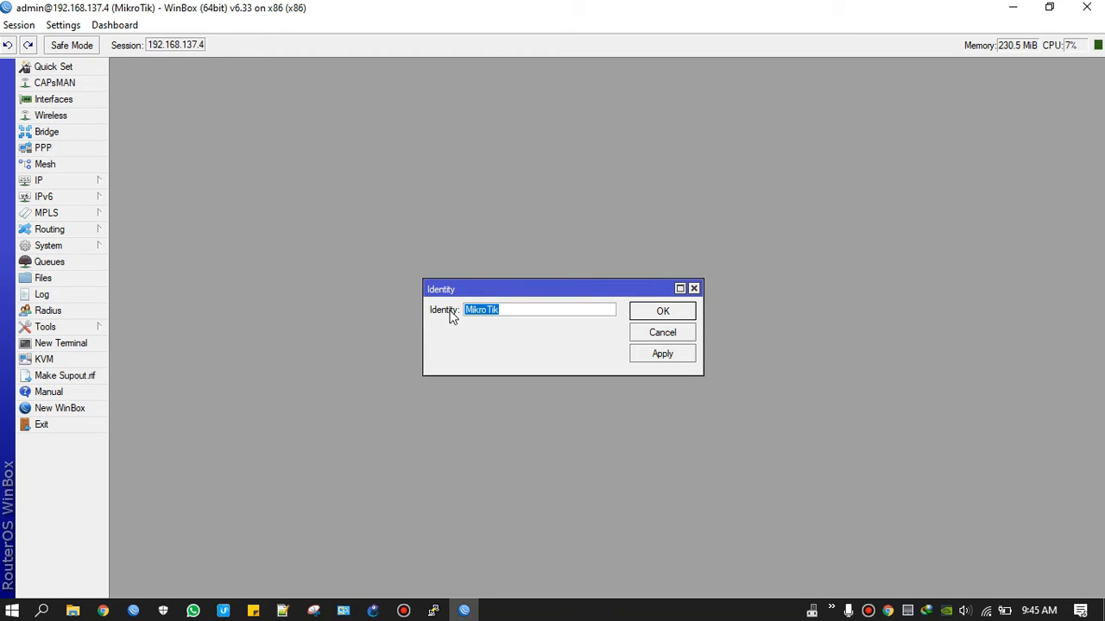
left_click(668, 316)
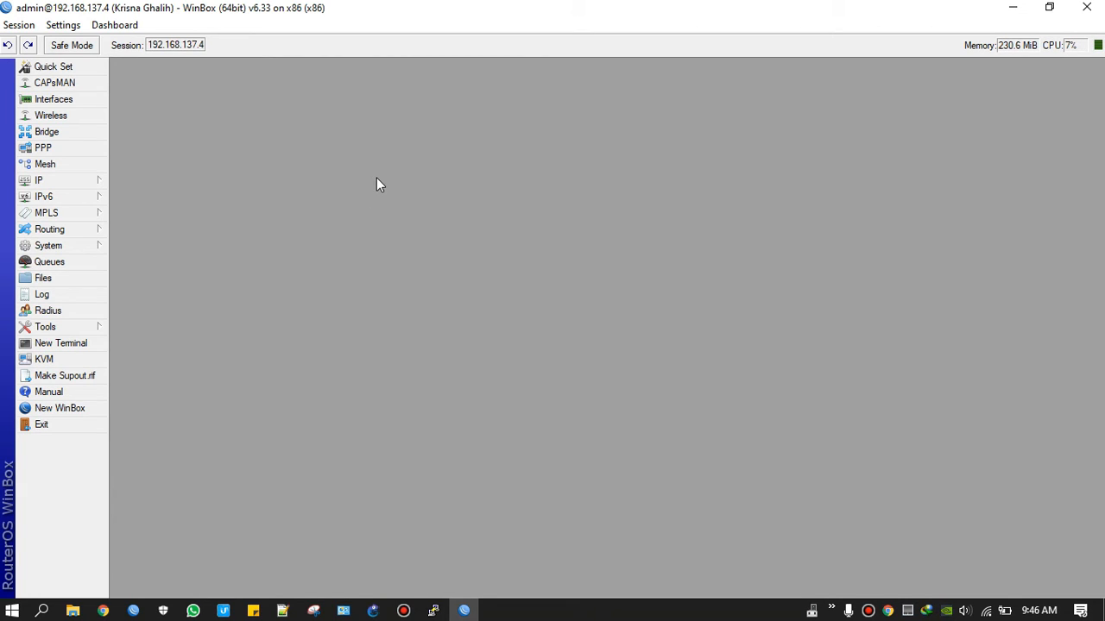
left_click(68, 248)
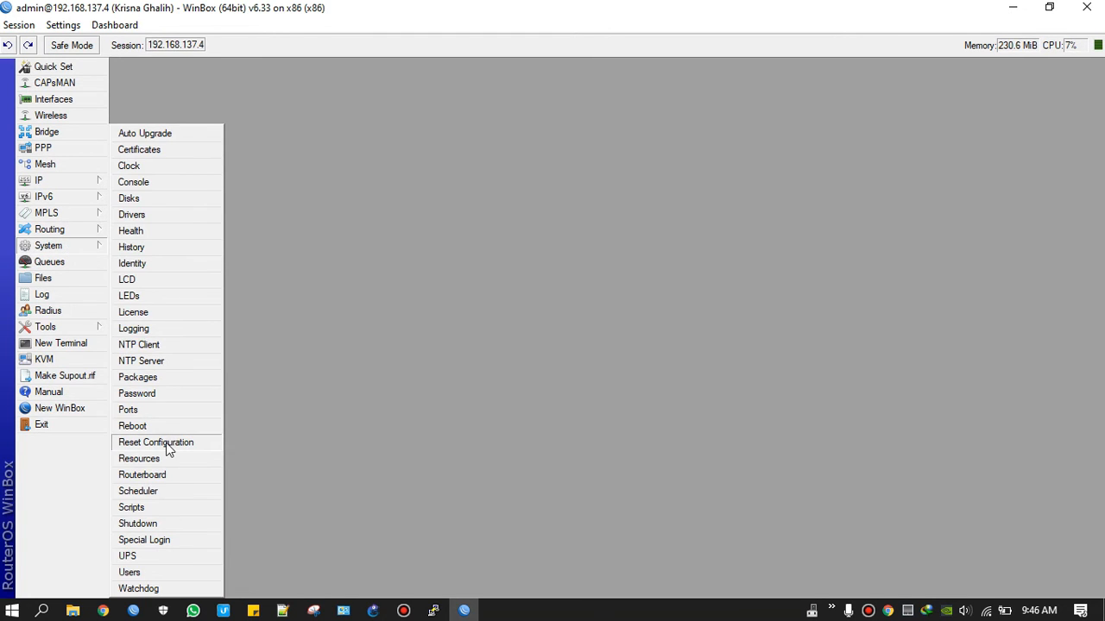
left_click(164, 443)
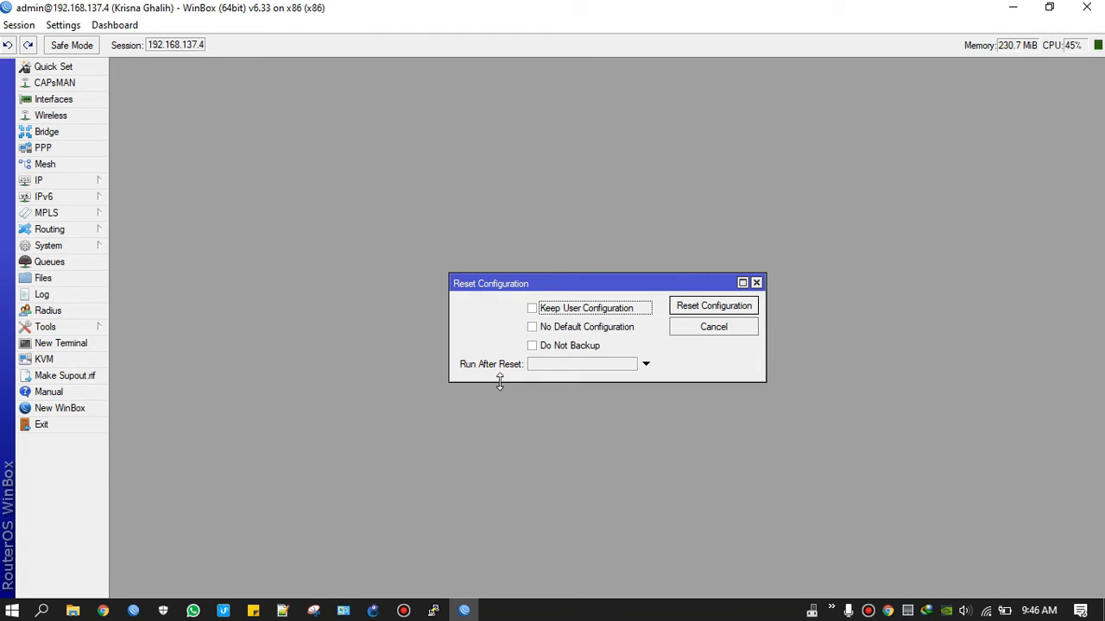
left_click(555, 347)
left_click(557, 327)
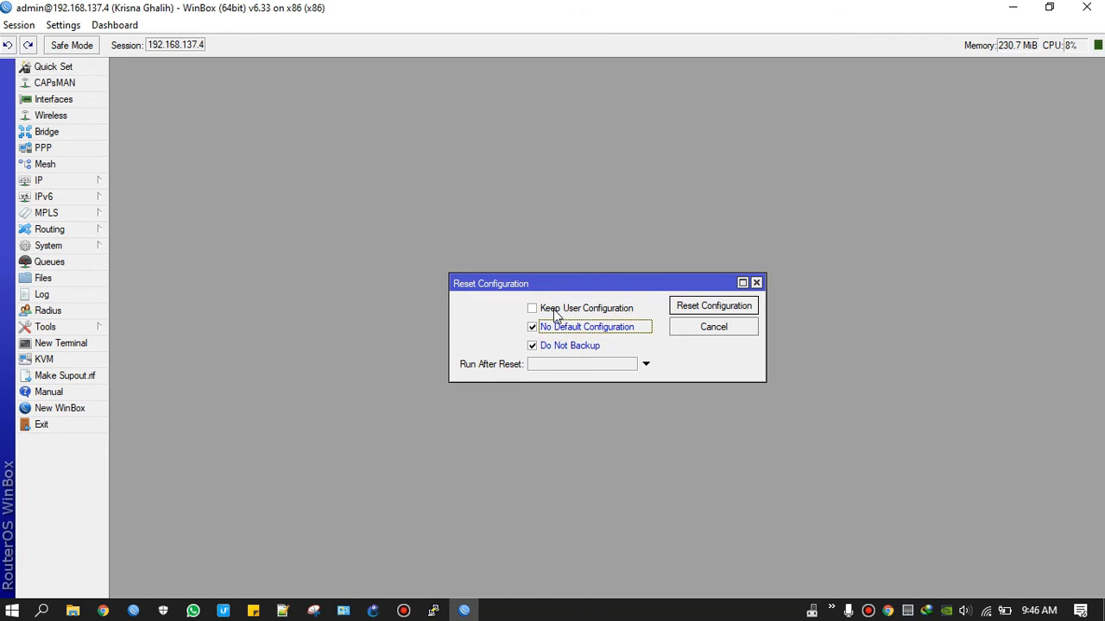
left_click(553, 309)
left_click(557, 327)
left_click(555, 345)
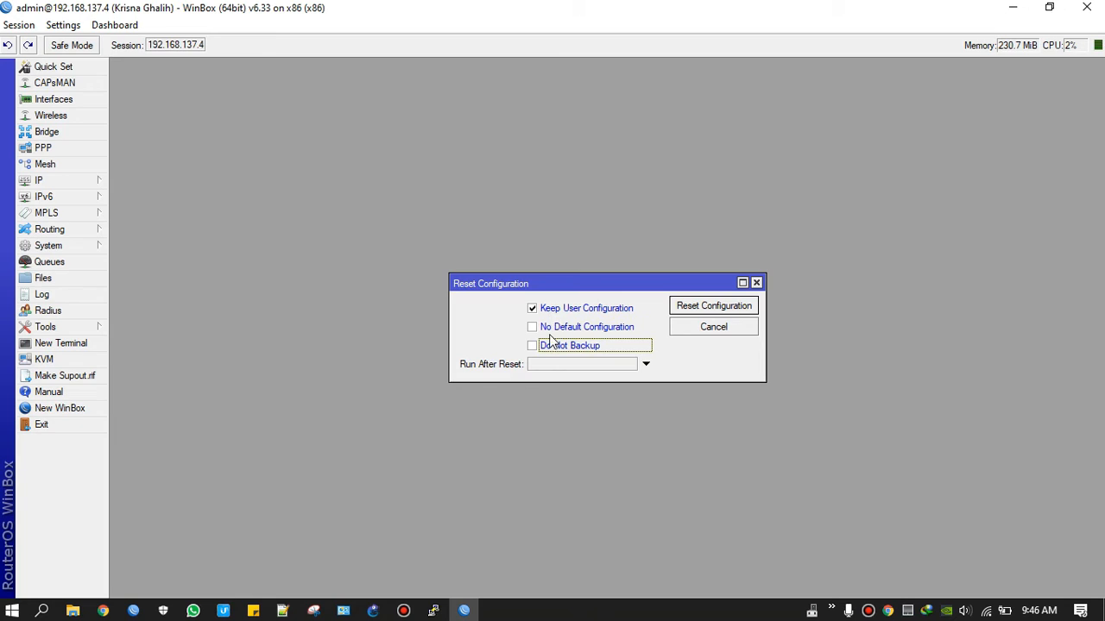
left_click(551, 310)
left_click(551, 348)
left_click(571, 328)
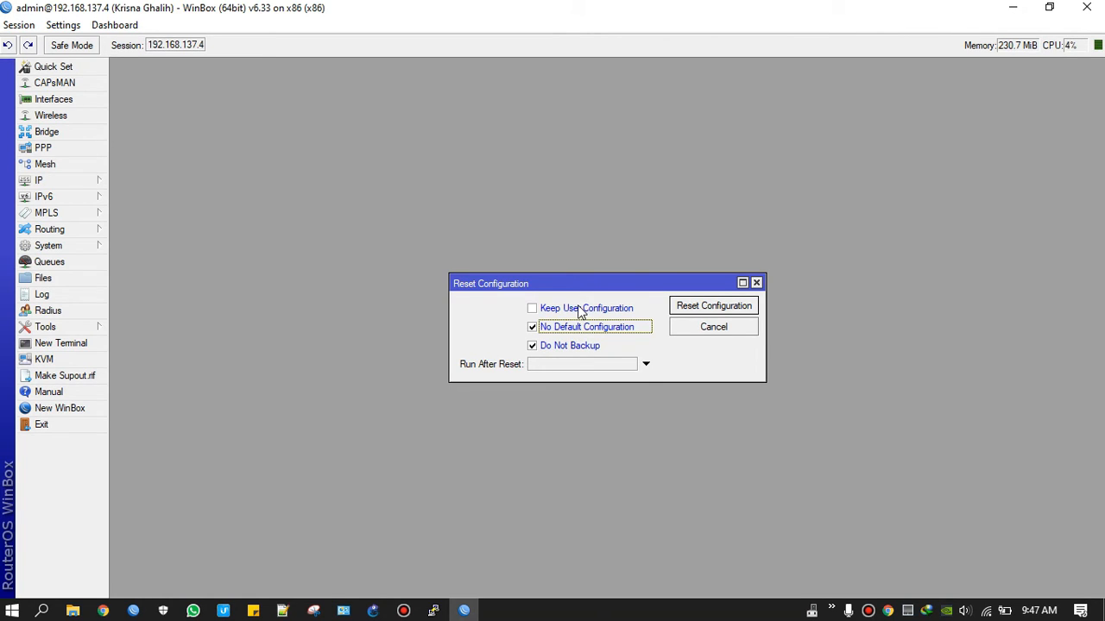
left_click(579, 311)
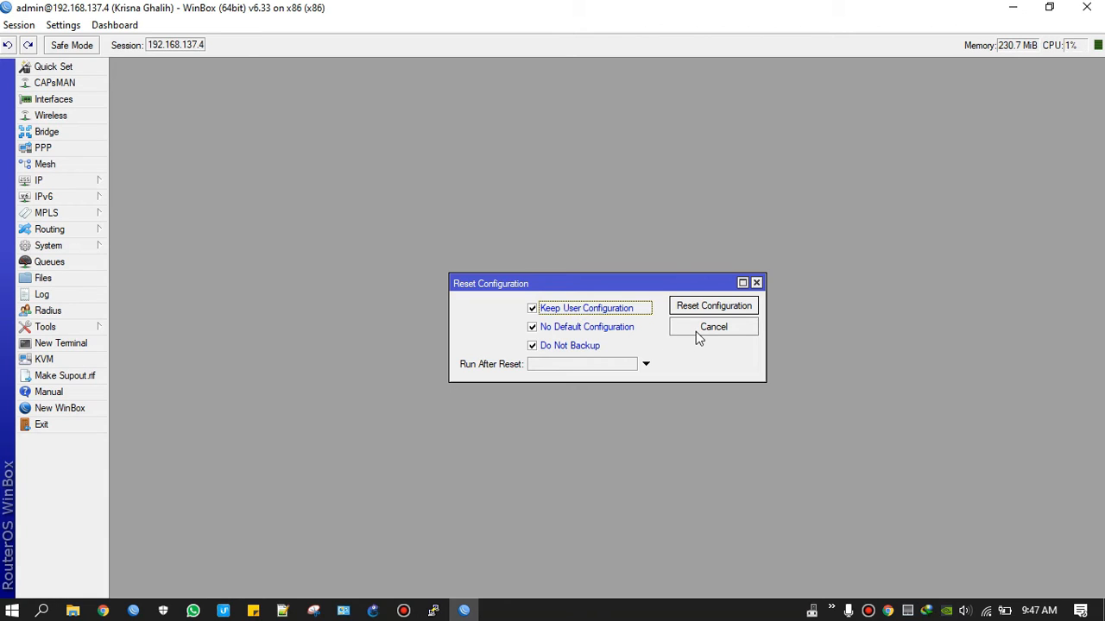
left_click(577, 348)
left_click(575, 327)
left_click(574, 309)
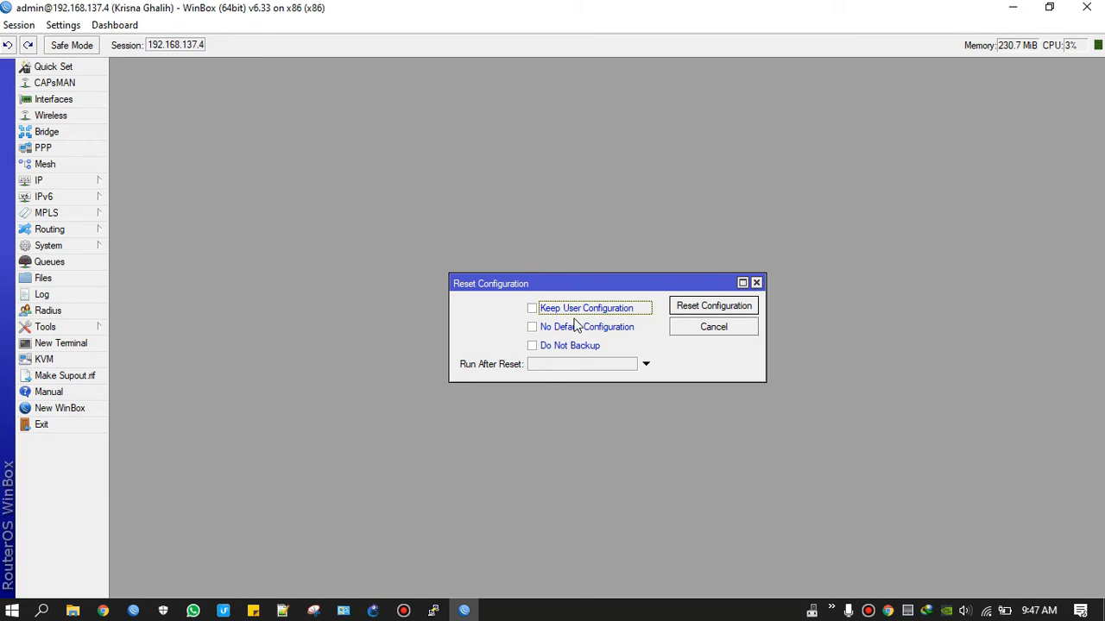
left_click(578, 344)
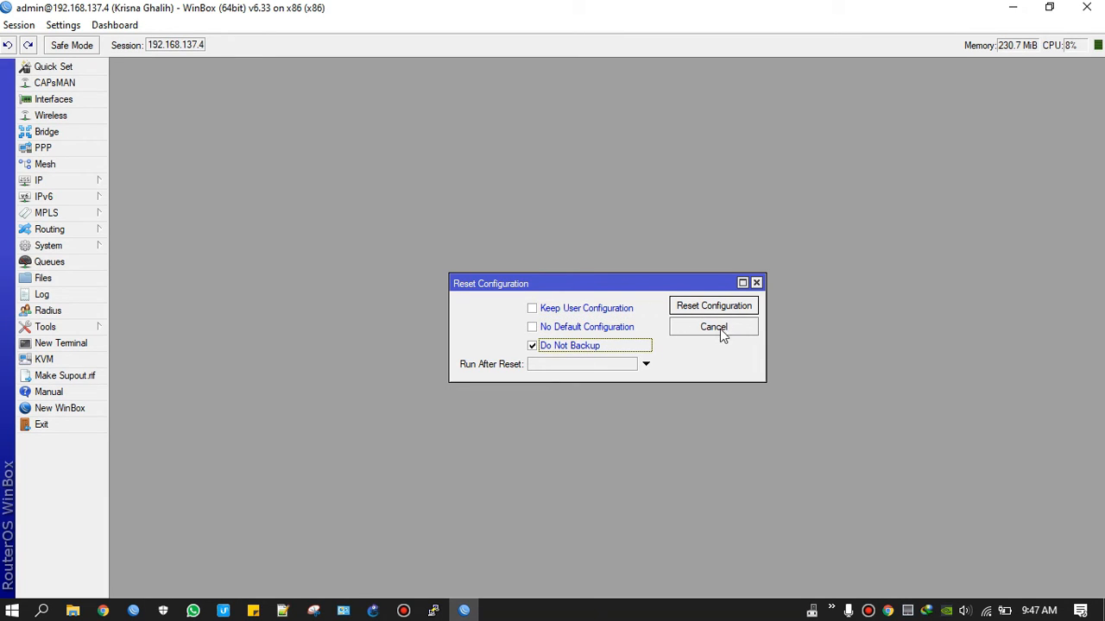
left_click(716, 329)
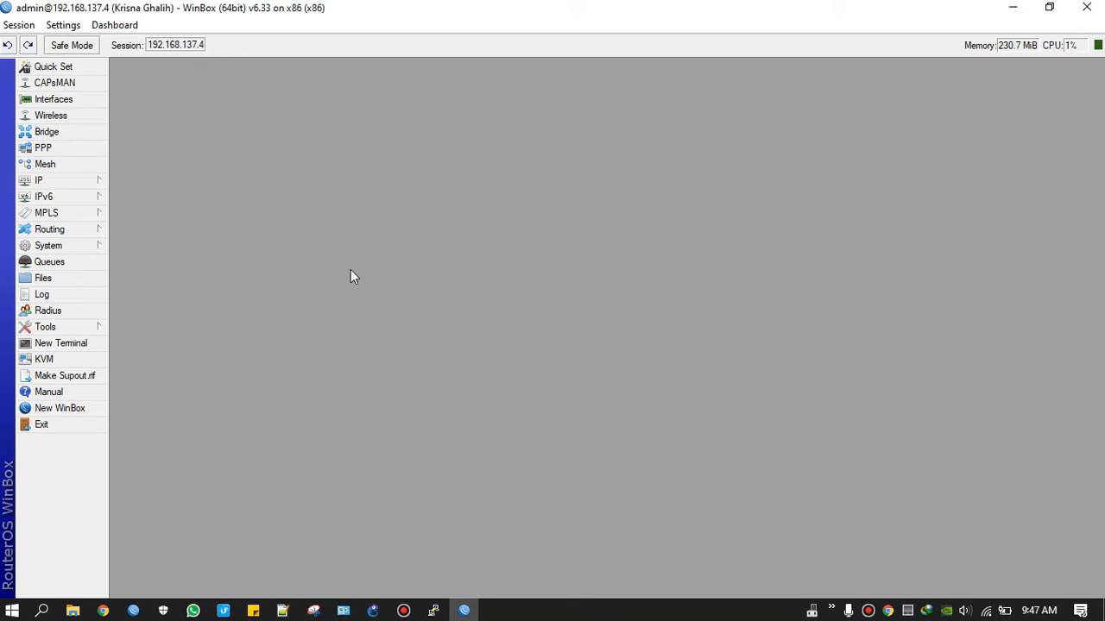
Step: In System Users, add user1 with the default read group
left_click(69, 248)
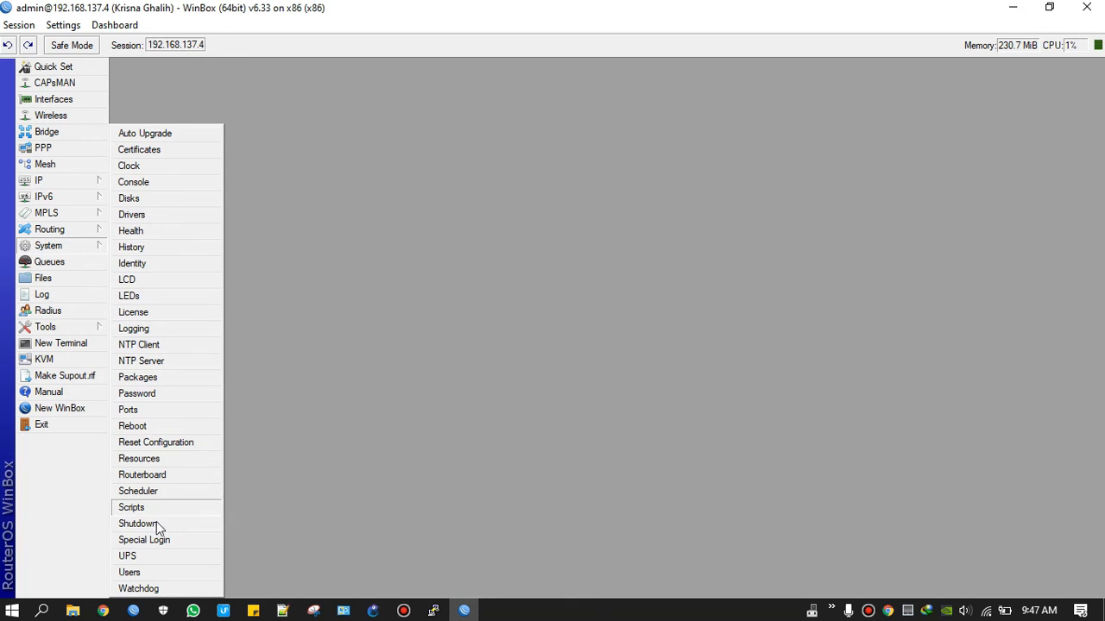
left_click(146, 570)
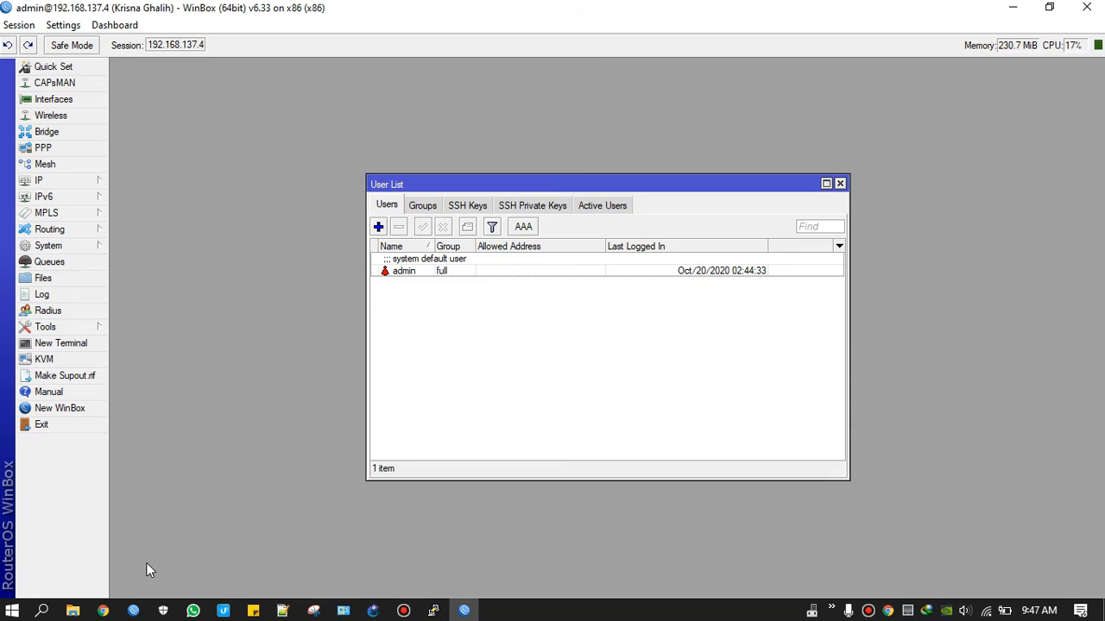
left_click(411, 273)
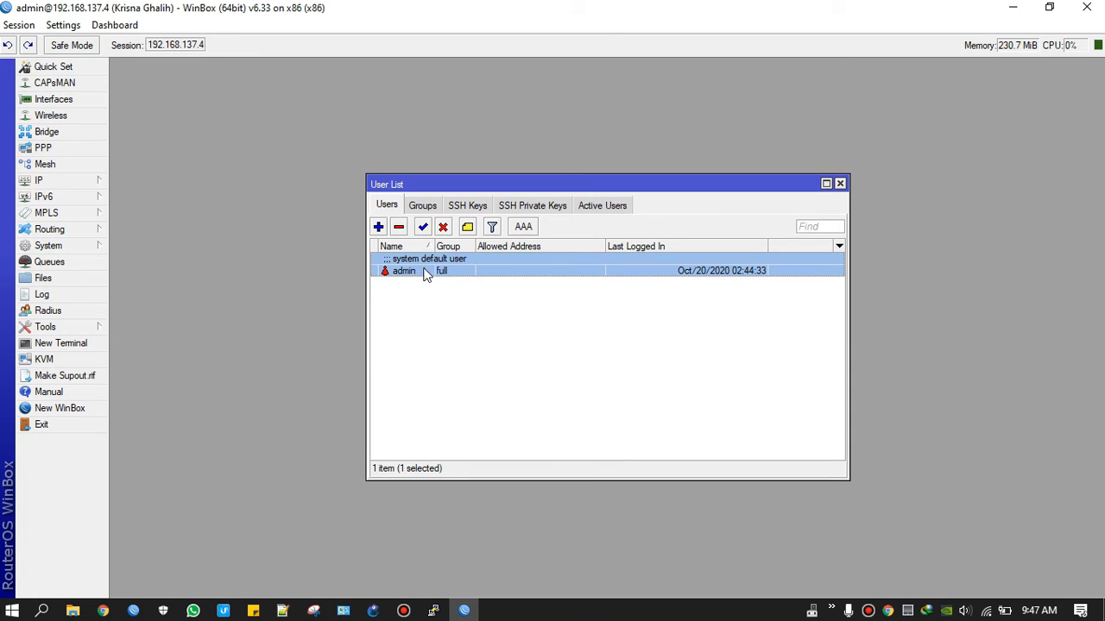
left_click(378, 227)
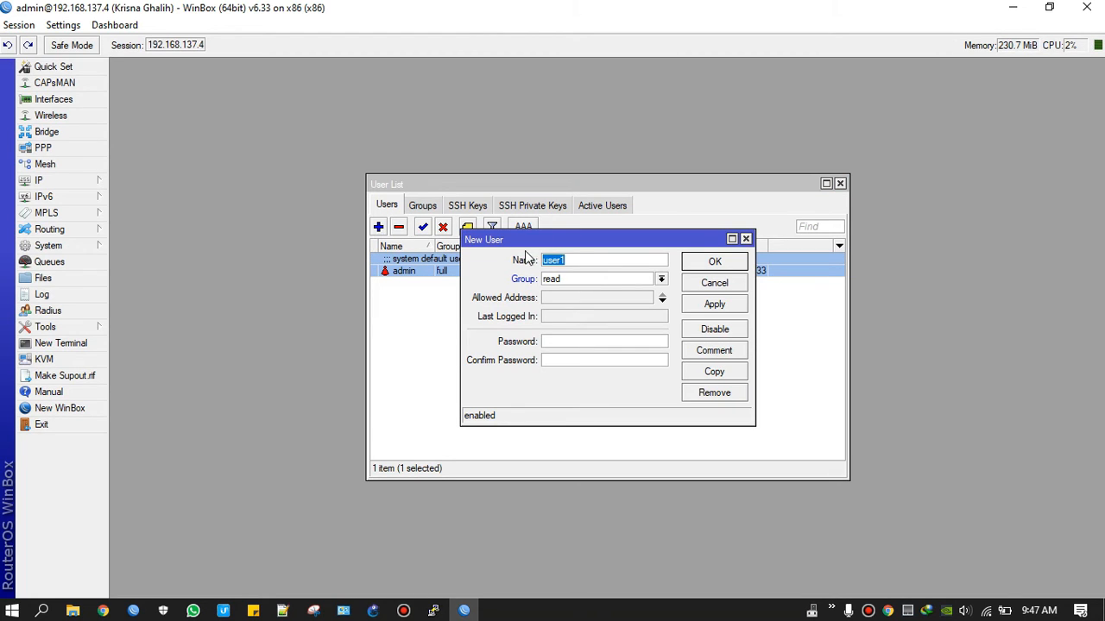
left_click(587, 261)
left_click(708, 264)
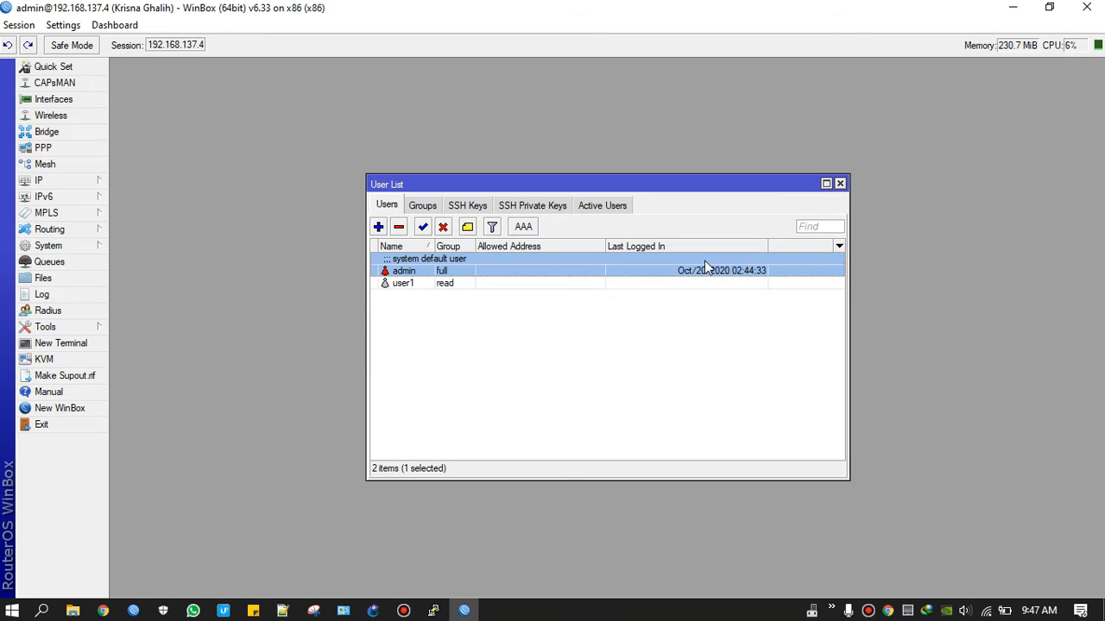
Step: Add user2 in the write group, then close the User List
left_click(443, 331)
left_click(379, 227)
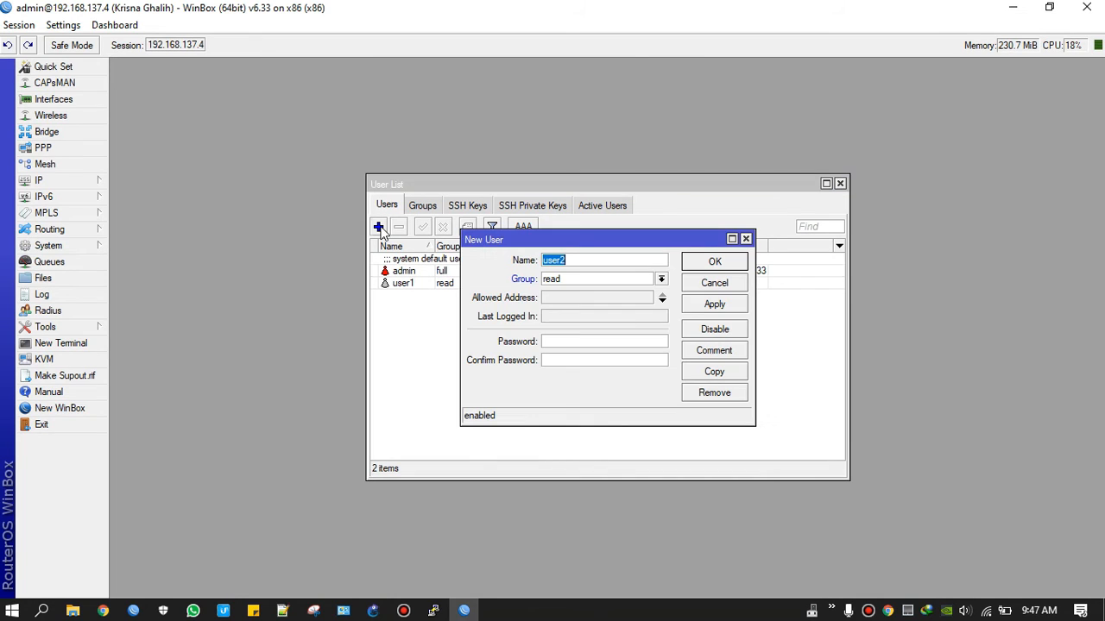
left_click(610, 281)
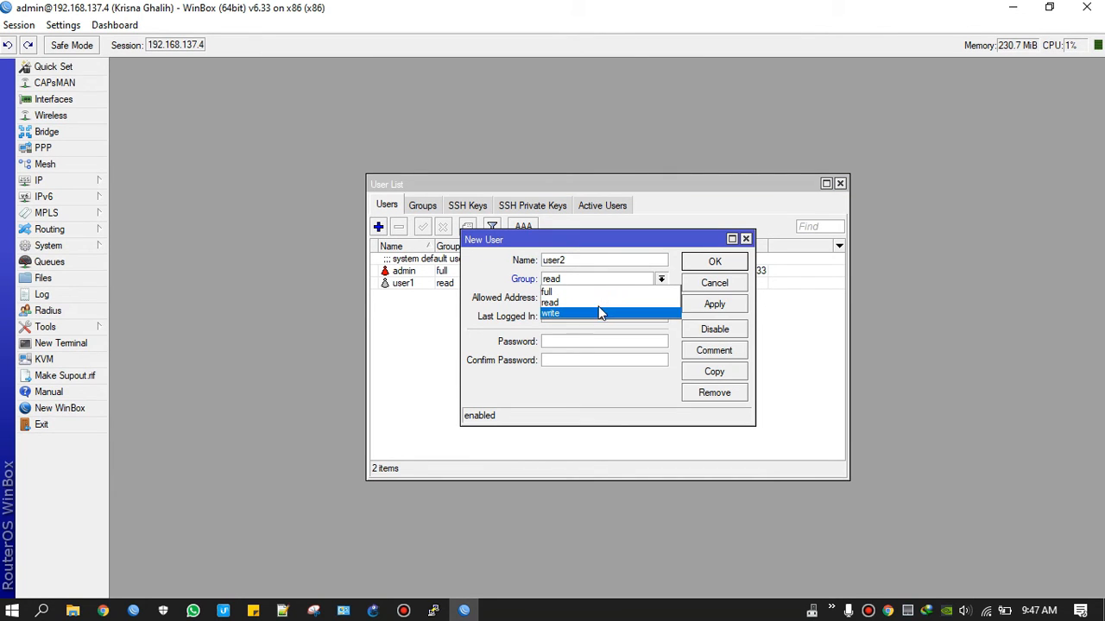
left_click(596, 313)
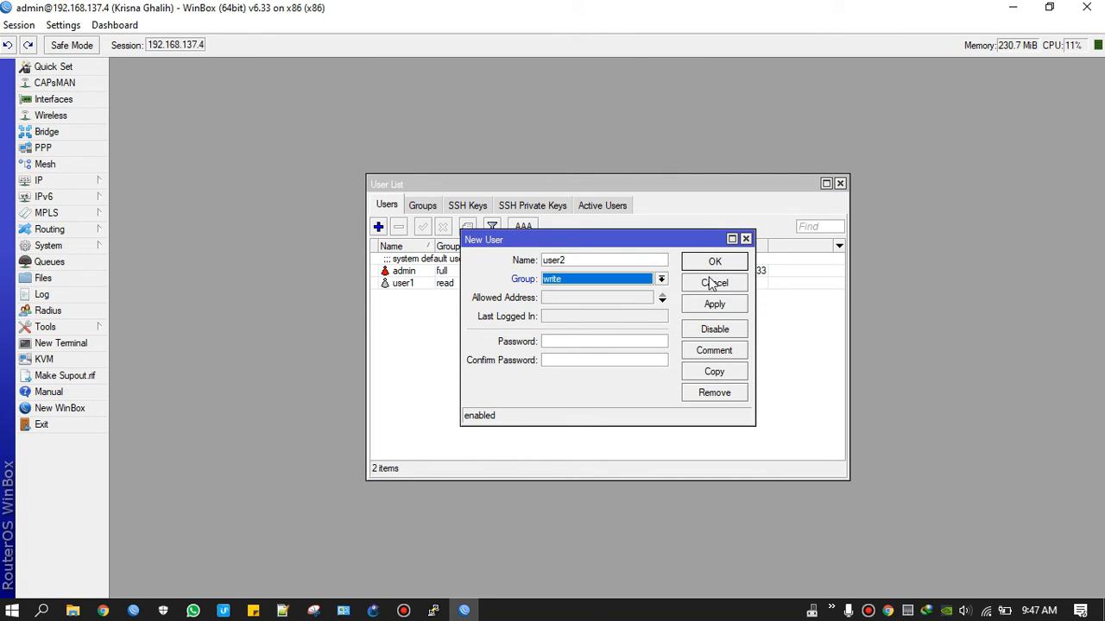
left_click(715, 262)
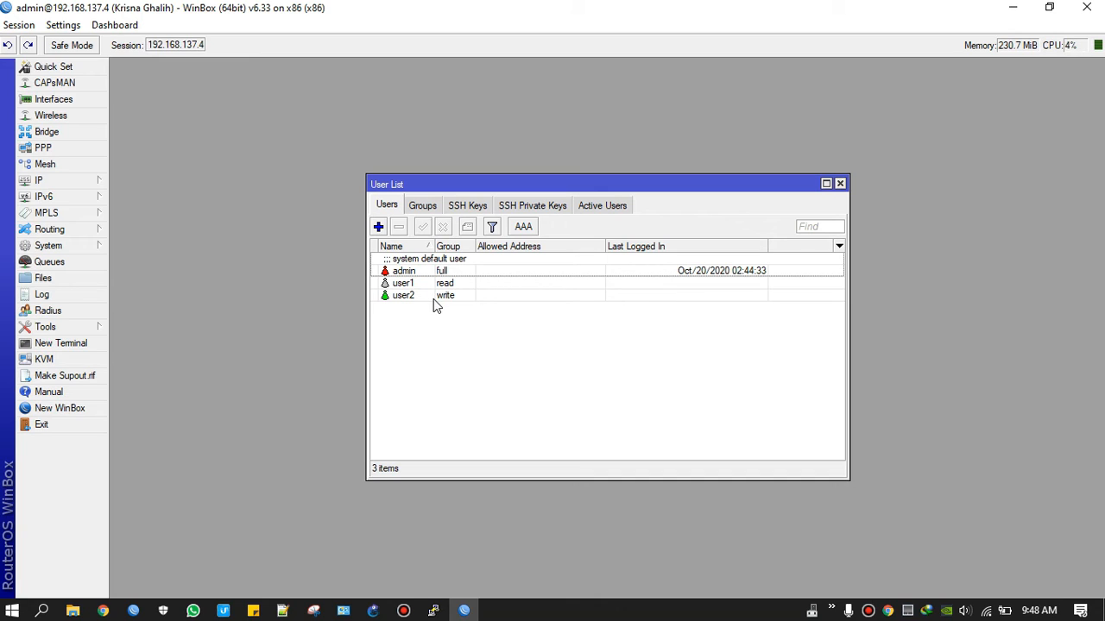
left_click(435, 299)
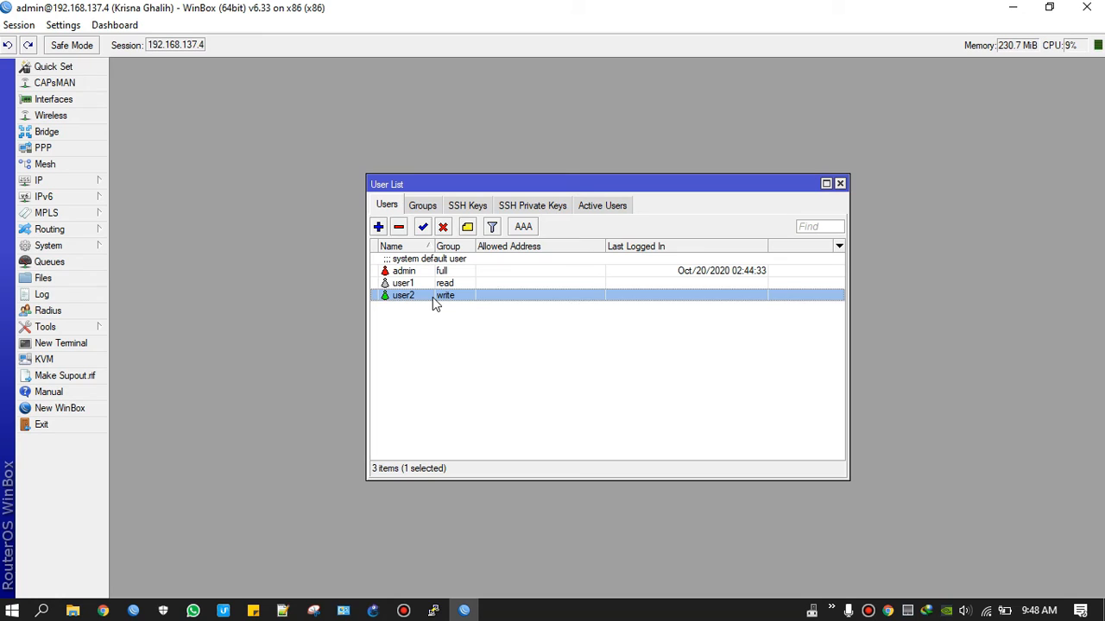
left_click(840, 184)
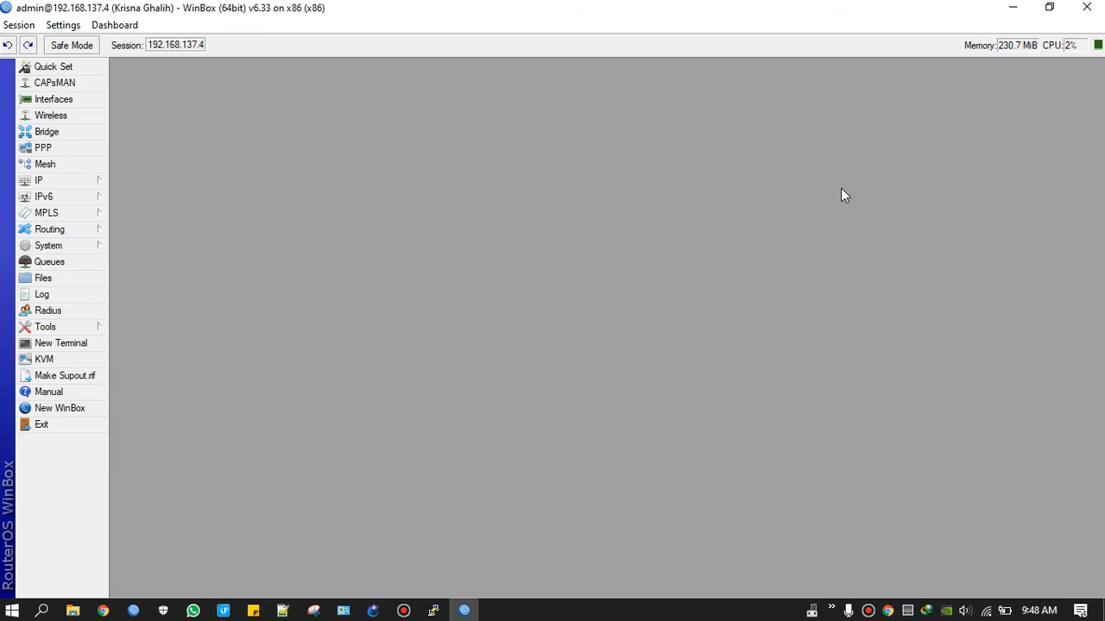
left_click(54, 249)
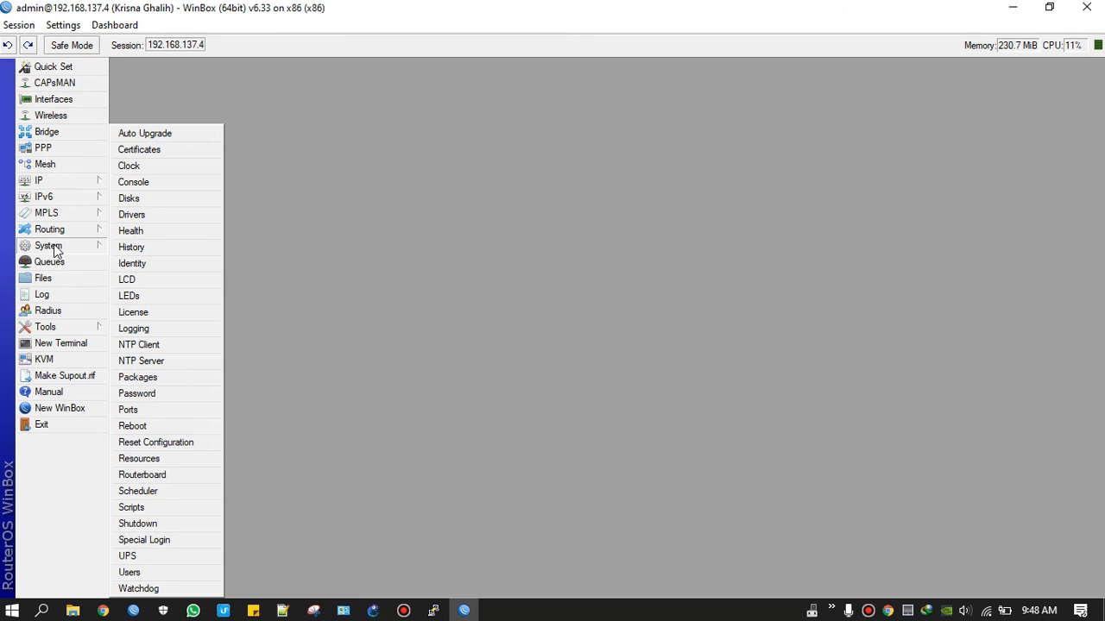
left_click(129, 165)
left_click(555, 295)
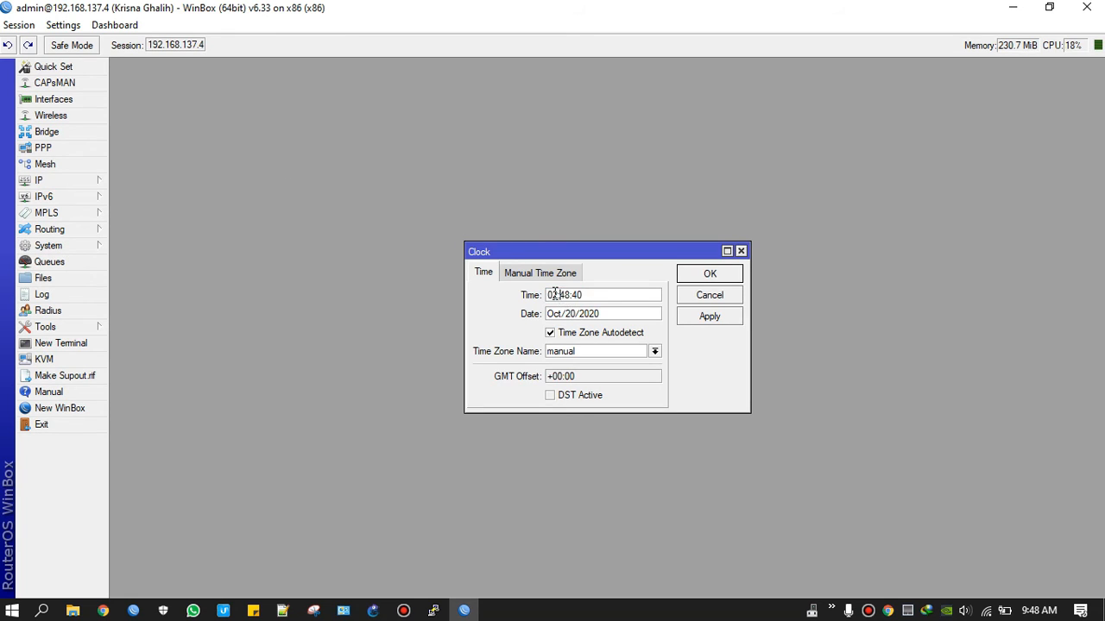
double_click(589, 313)
left_click(654, 351)
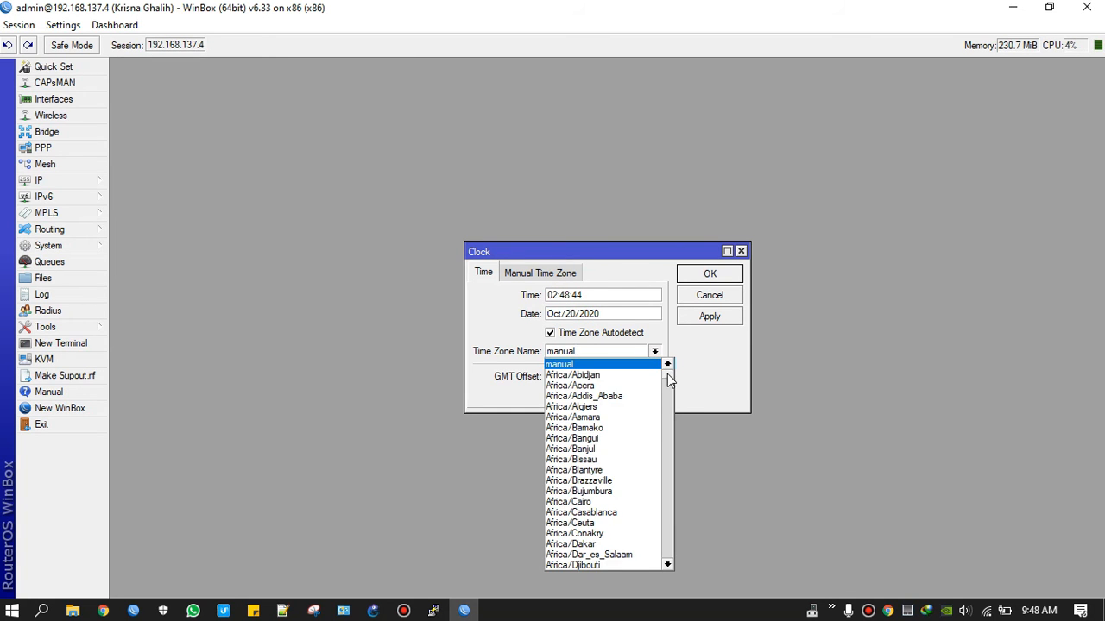
left_click_drag(669, 379, 668, 492)
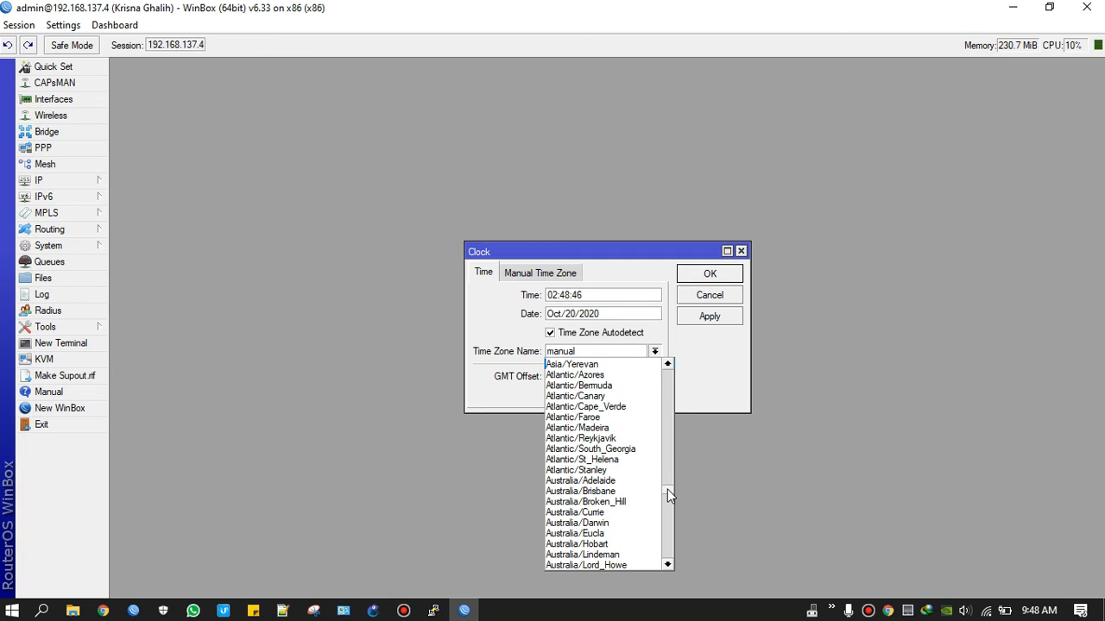
left_click(700, 375)
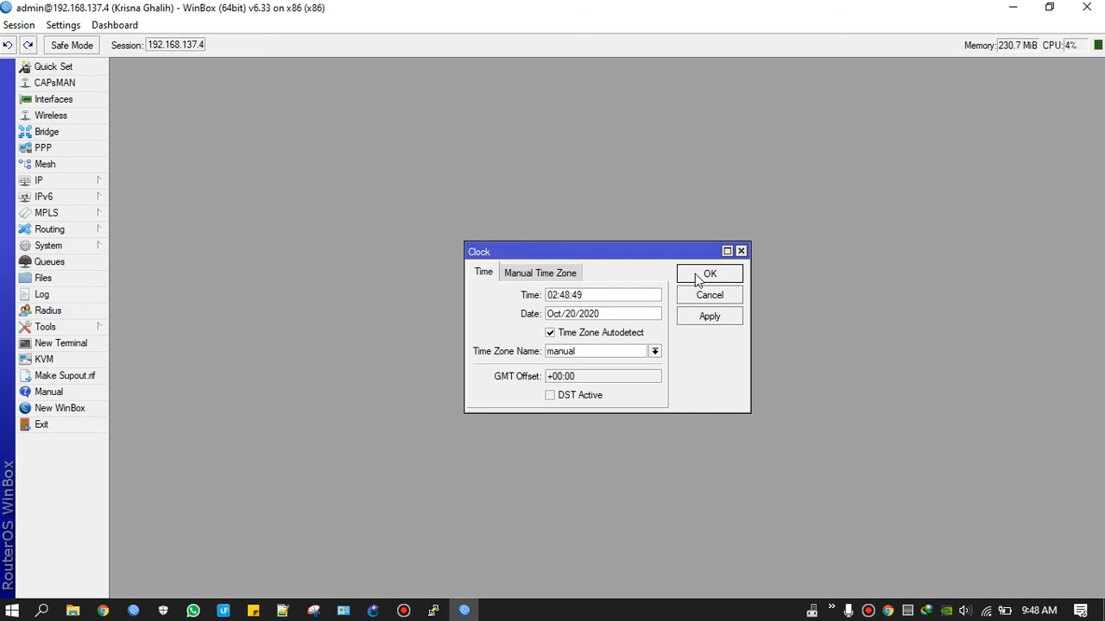
left_click(708, 275)
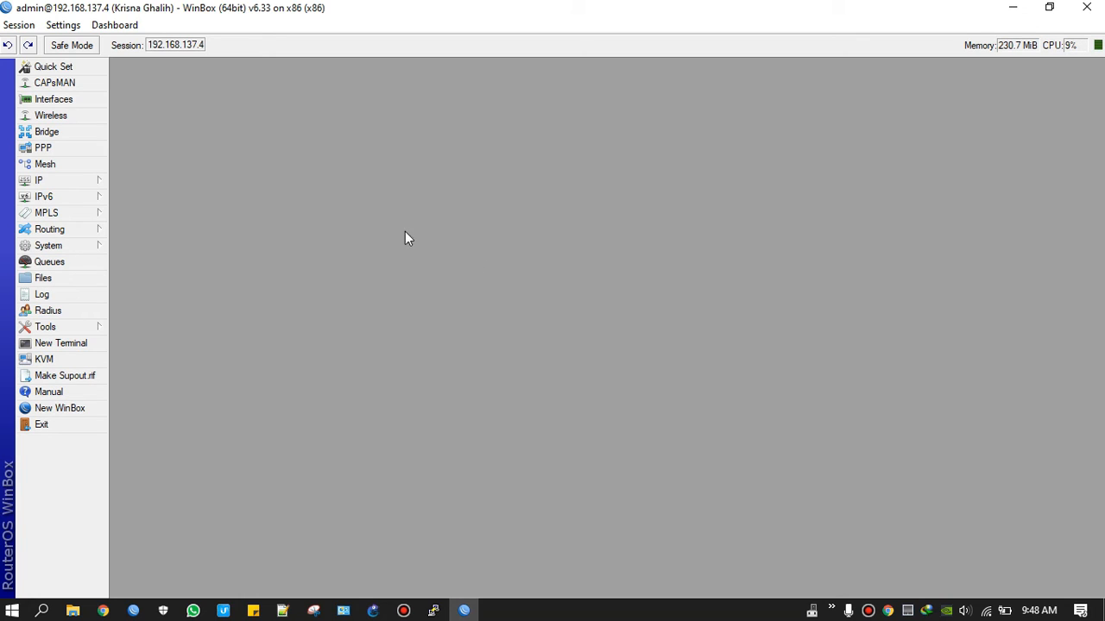
left_click(78, 245)
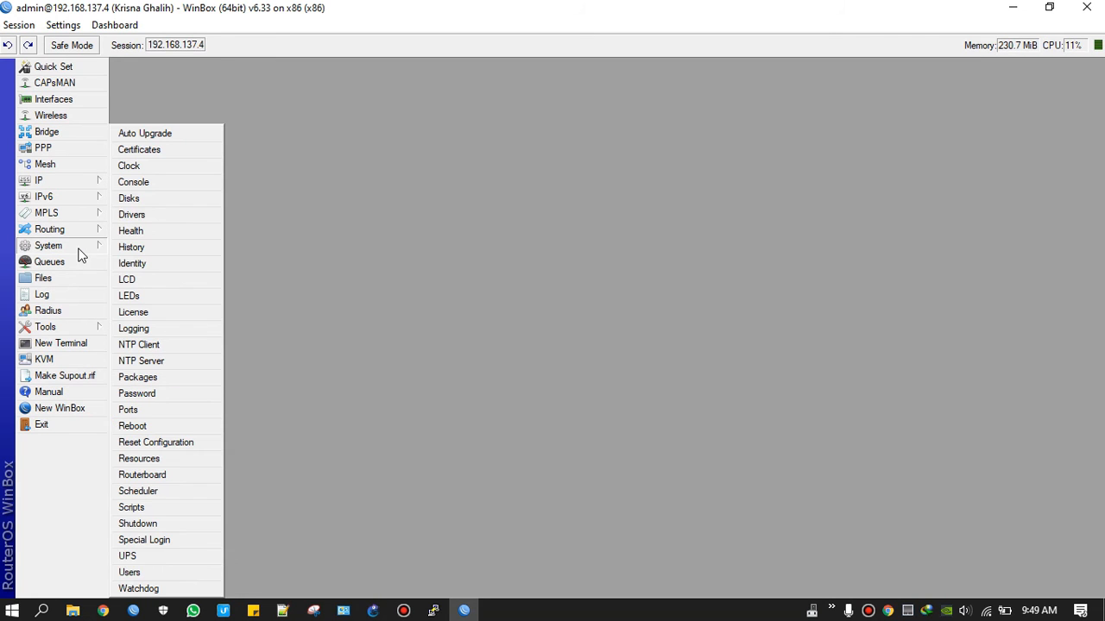
left_click(148, 379)
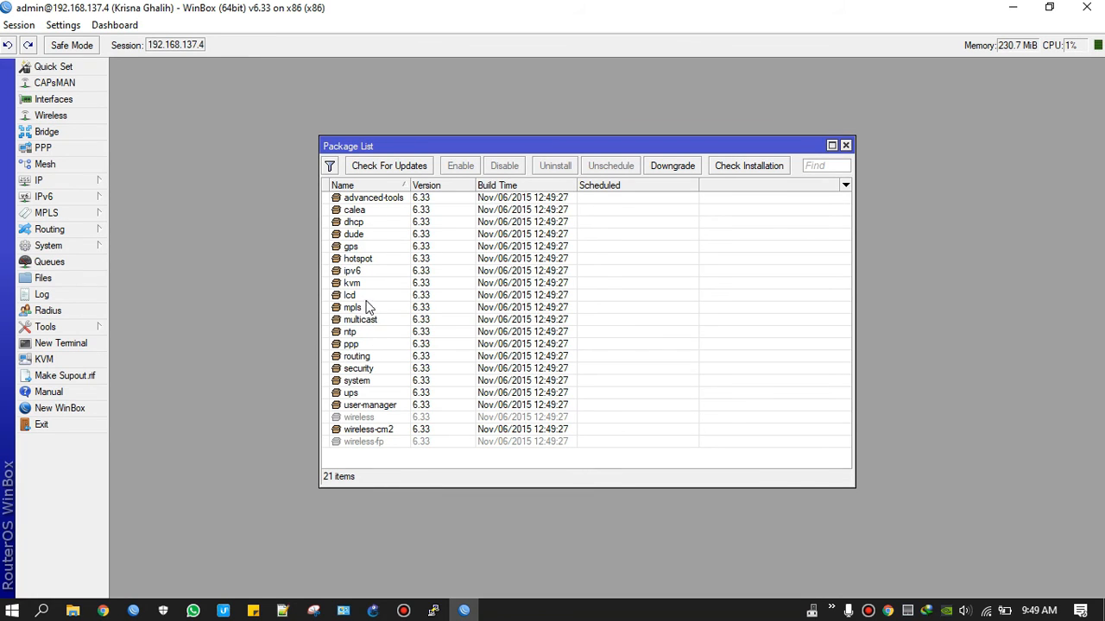
left_click(377, 327)
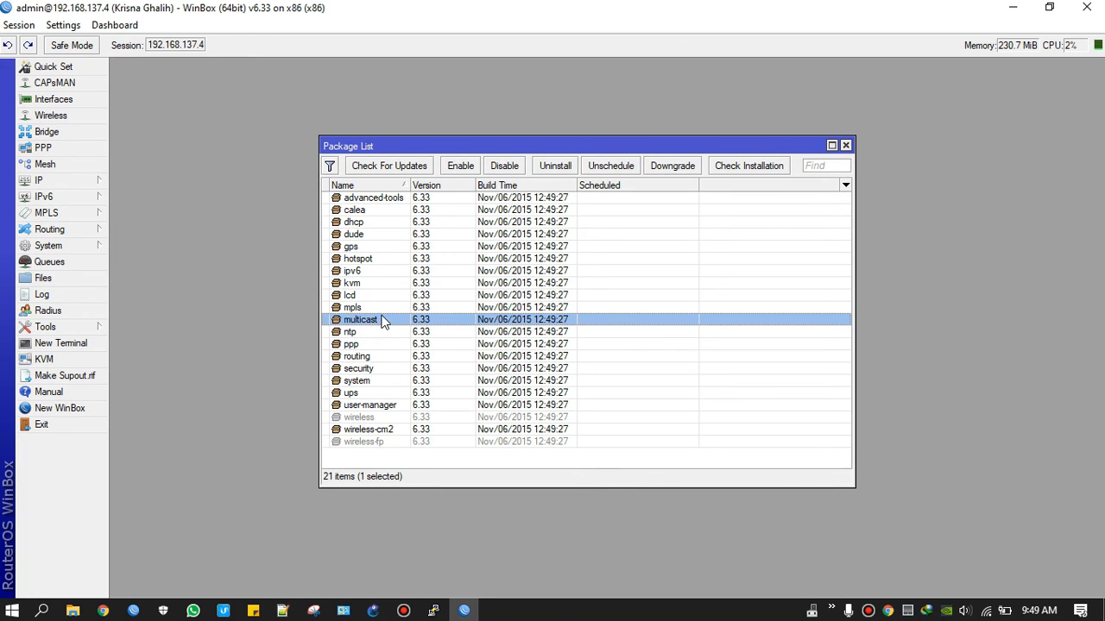
left_click(373, 273)
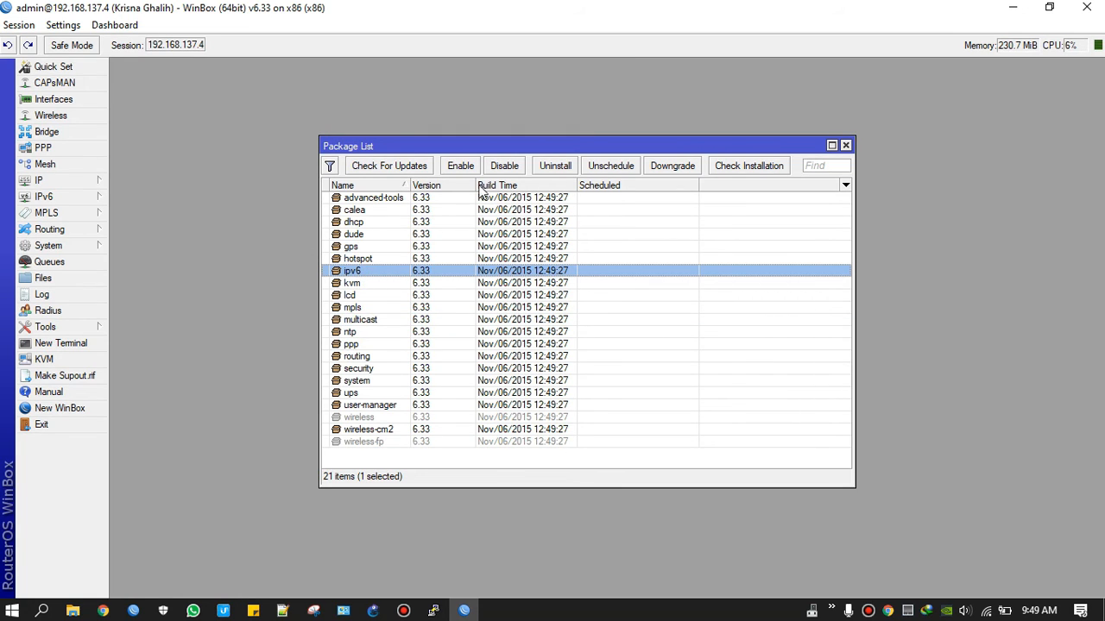
left_click(513, 168)
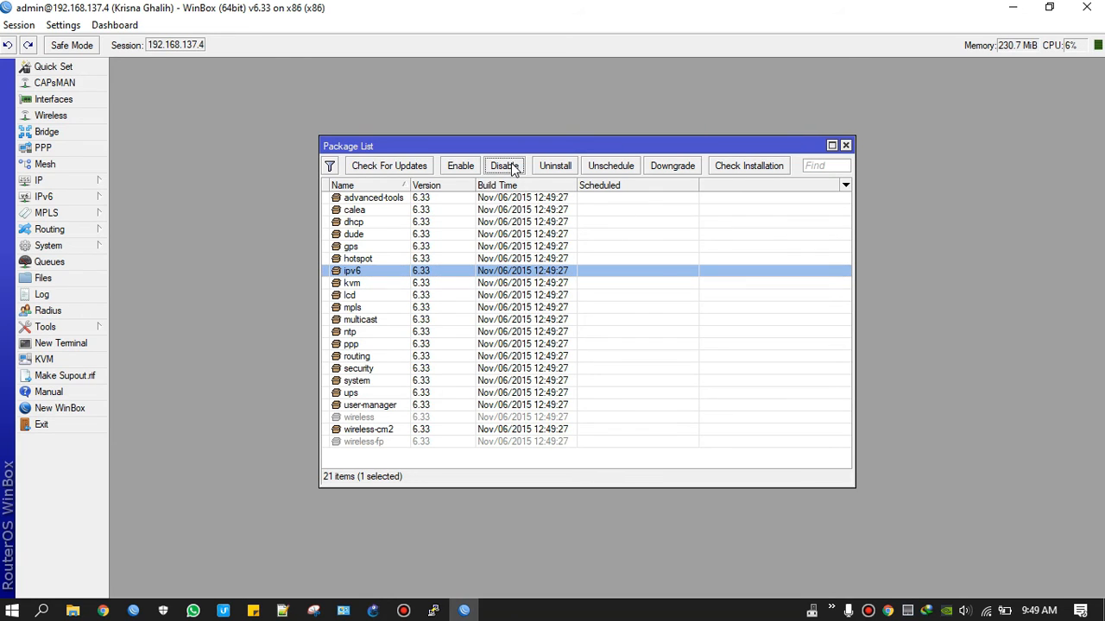
left_click(459, 170)
left_click(845, 146)
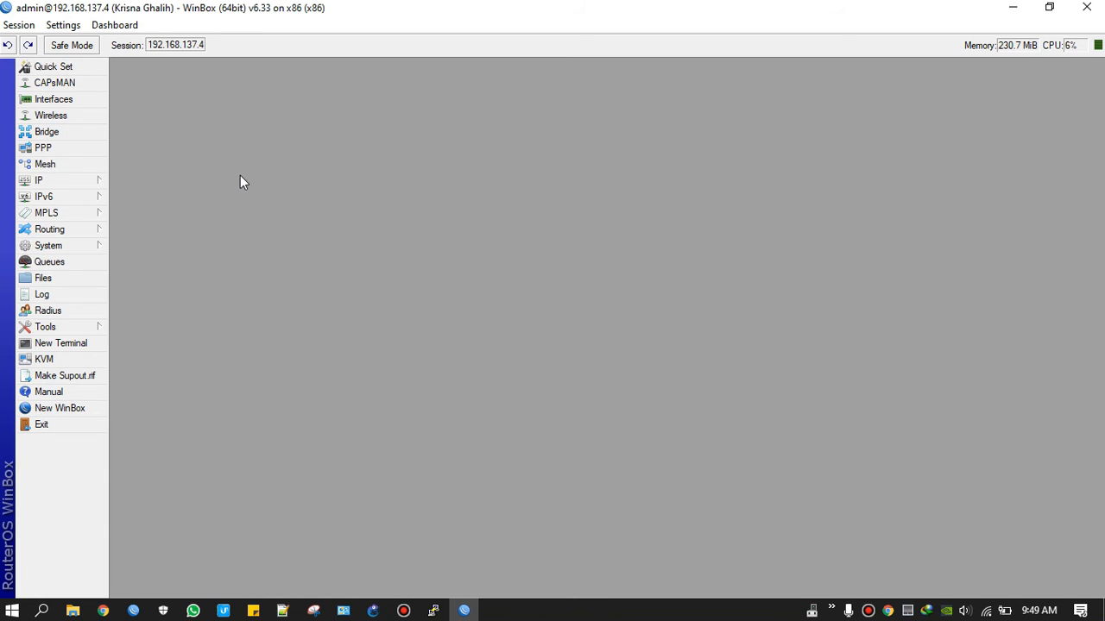
left_click(87, 244)
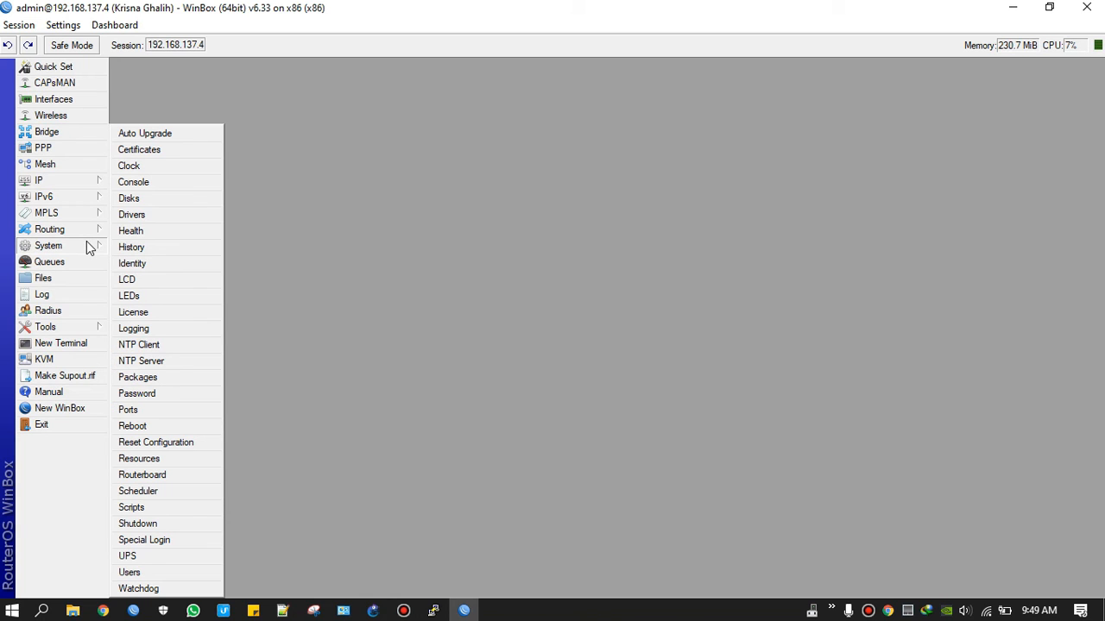
left_click(141, 459)
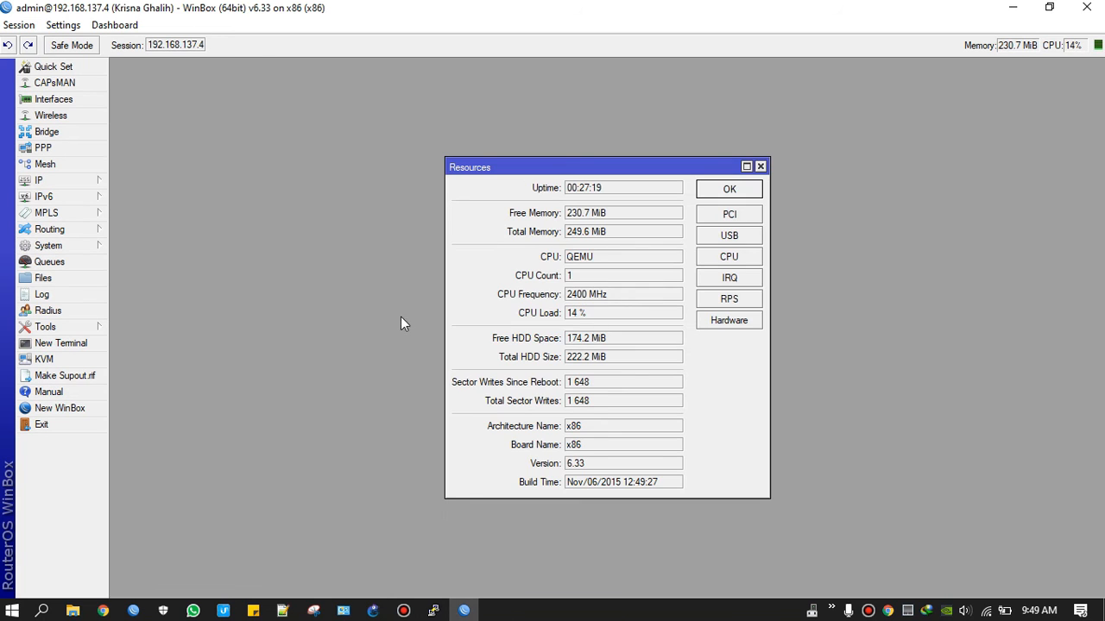
left_click(571, 190)
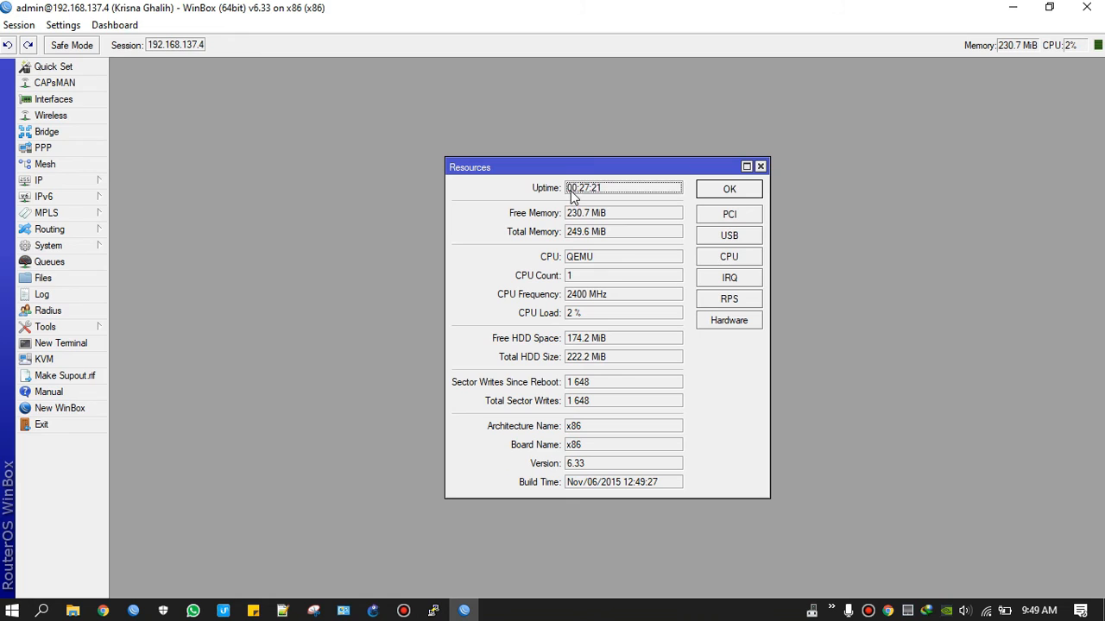
double_click(570, 191)
double_click(585, 213)
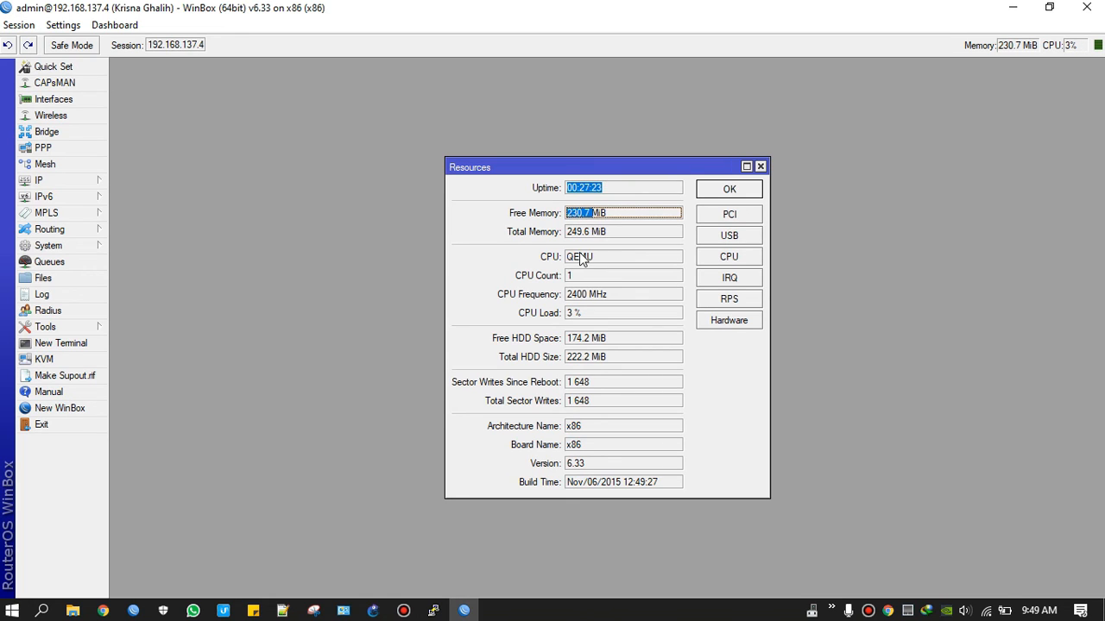
double_click(580, 258)
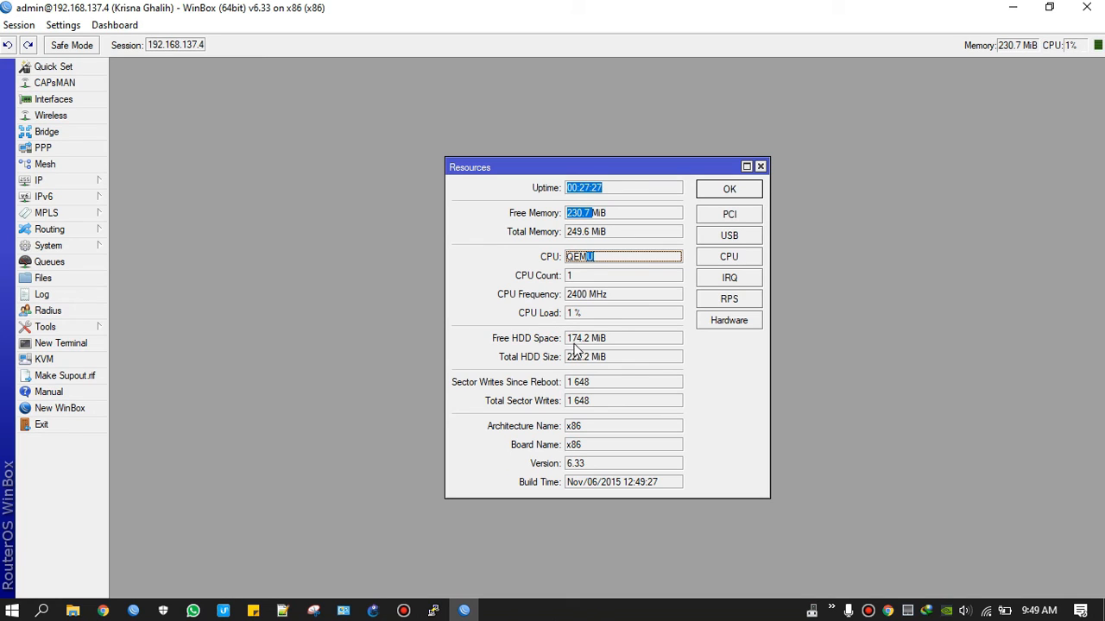
left_click_drag(573, 359, 609, 362)
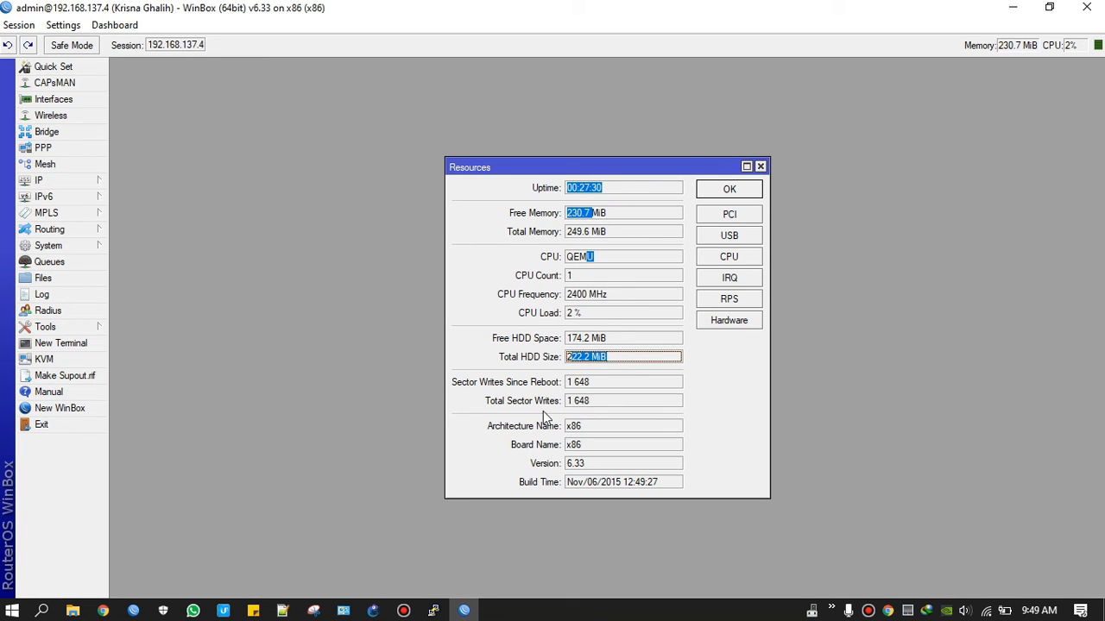
left_click_drag(571, 464, 596, 465)
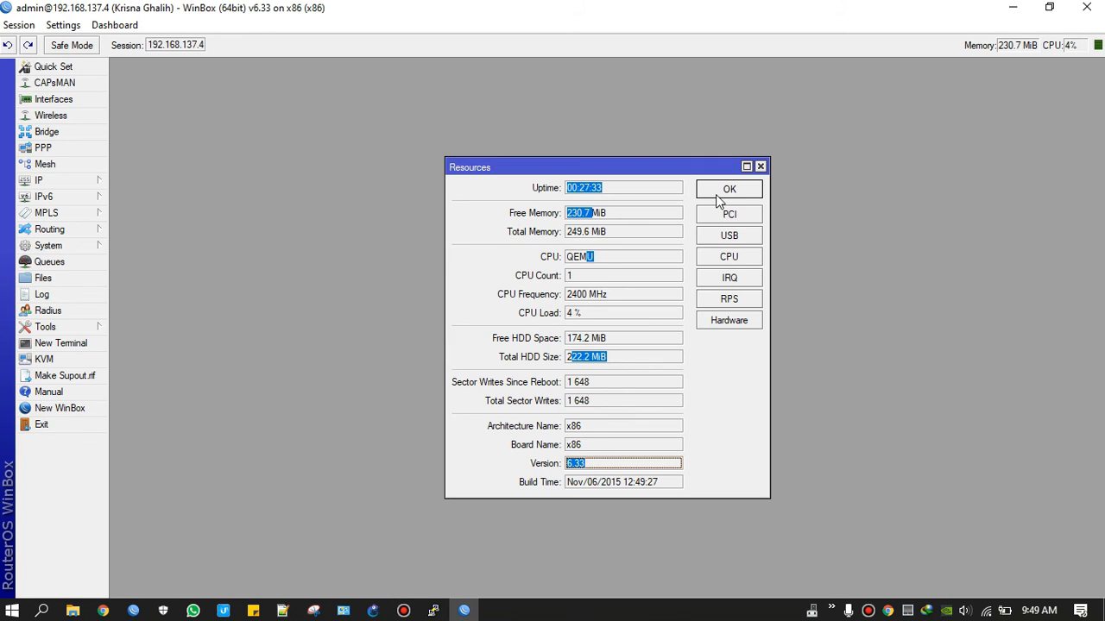
left_click(717, 195)
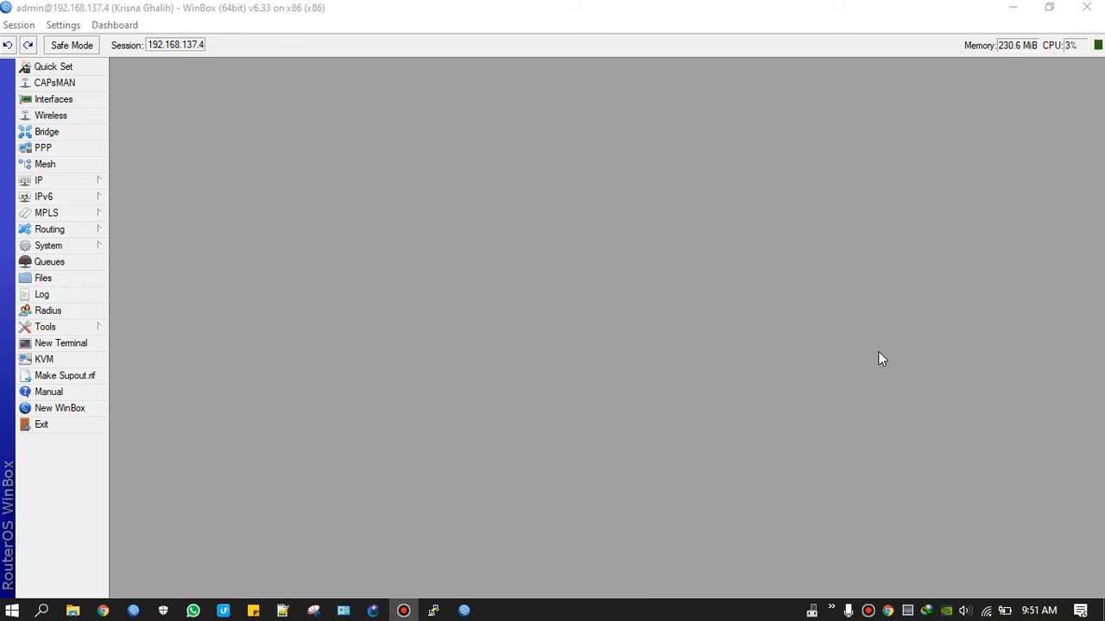
Step: Open the Files list, close it, and reopen it to show the router's 5 files
left_click(53, 279)
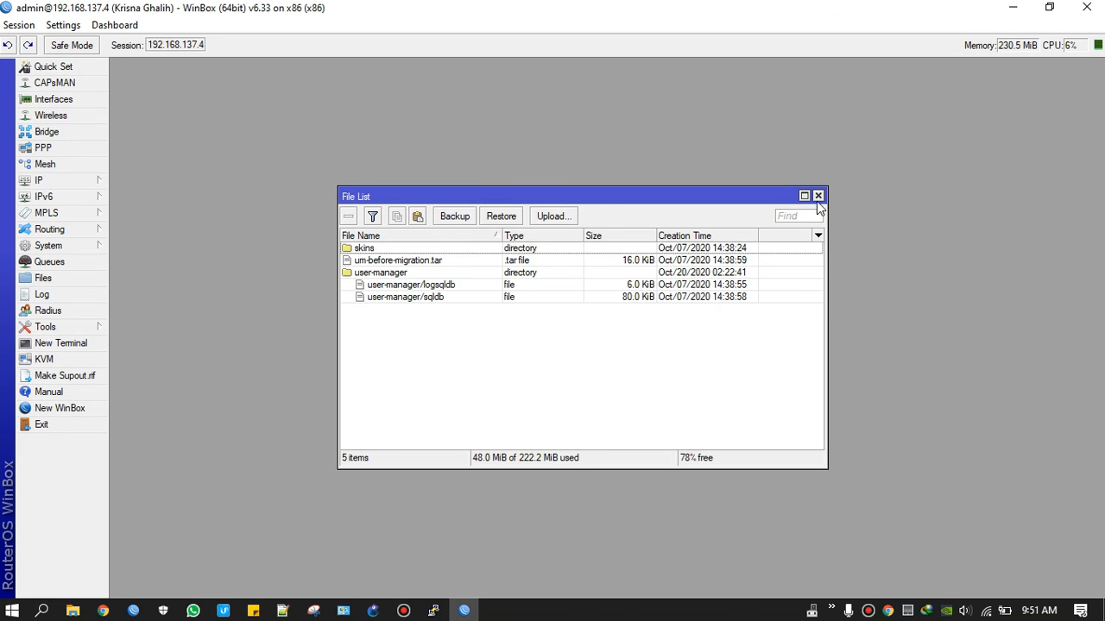
left_click(818, 196)
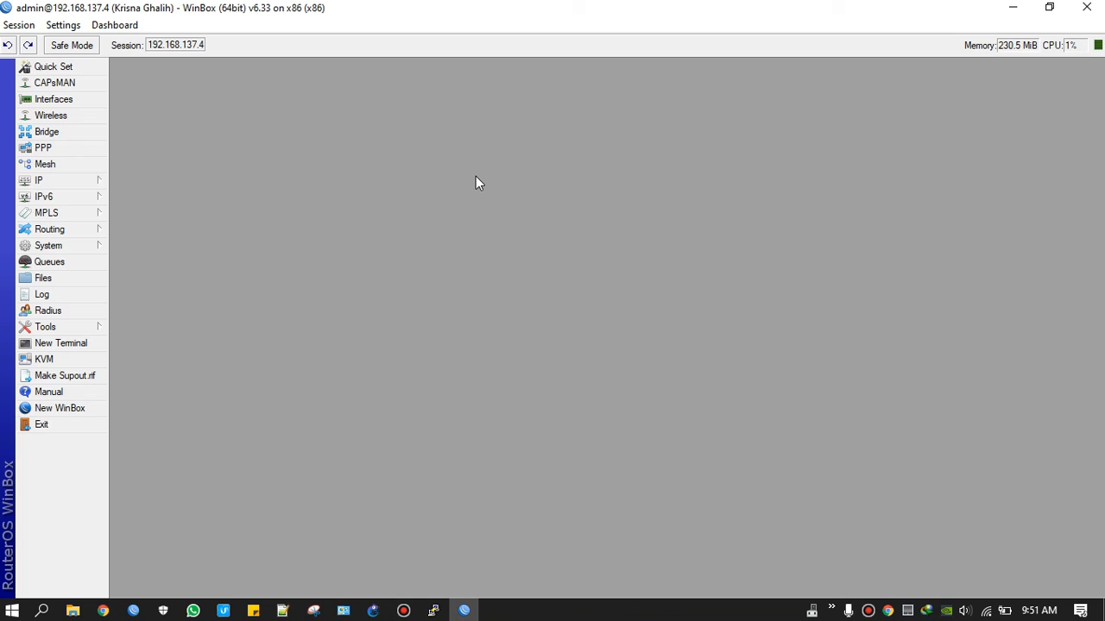
left_click(55, 279)
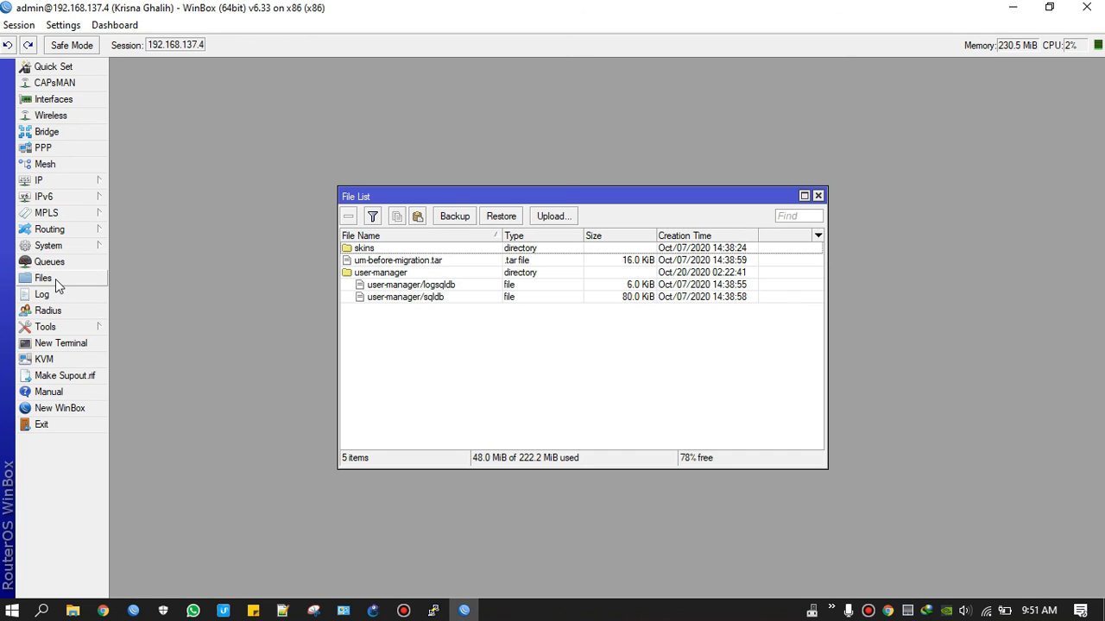
Step: Create a configuration backup file named after the owner from the File List
left_click(461, 221)
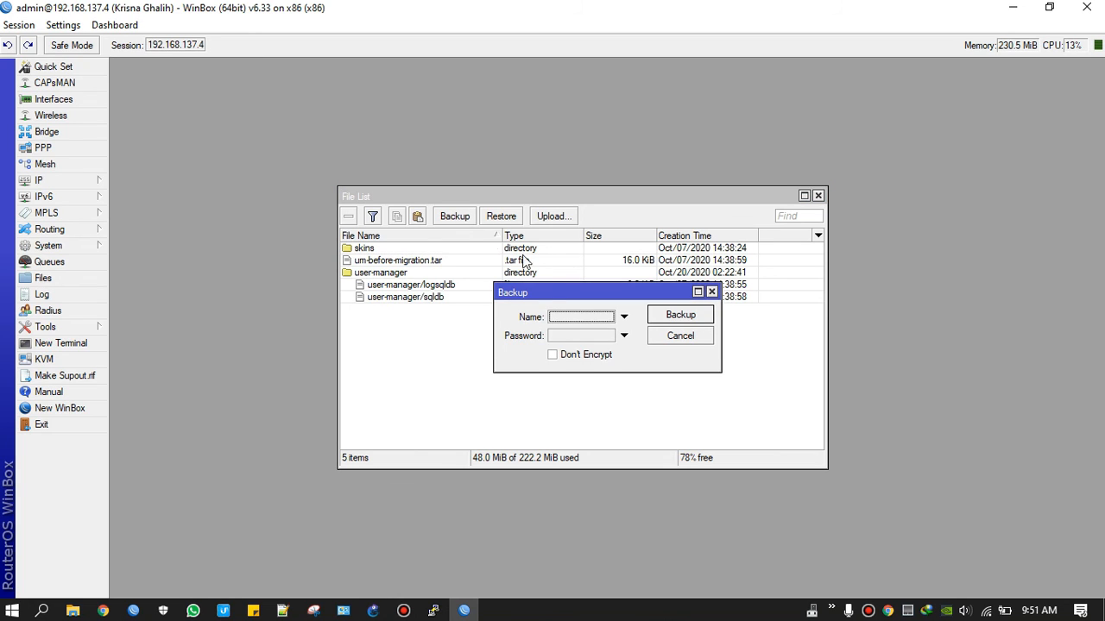
left_click(556, 323)
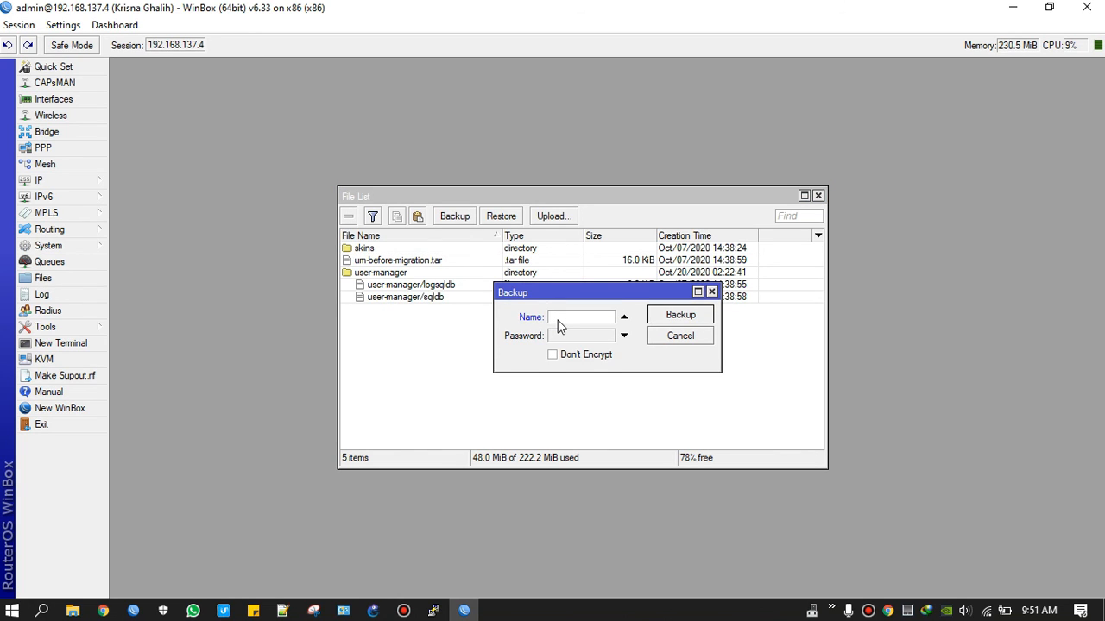
type("ghalih")
left_click(687, 316)
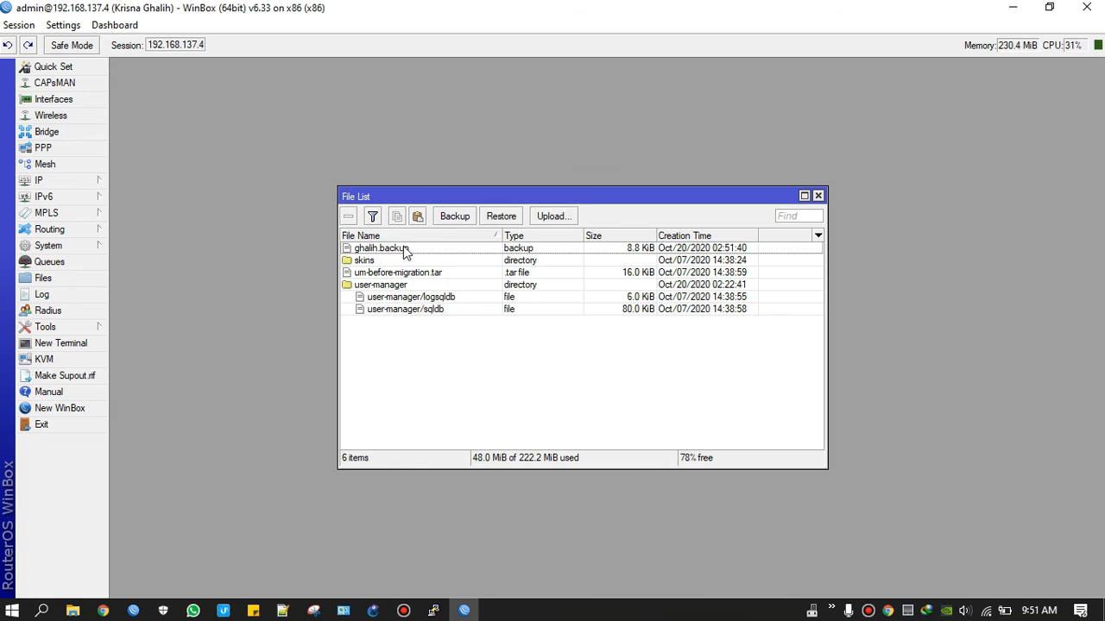
left_click(406, 251)
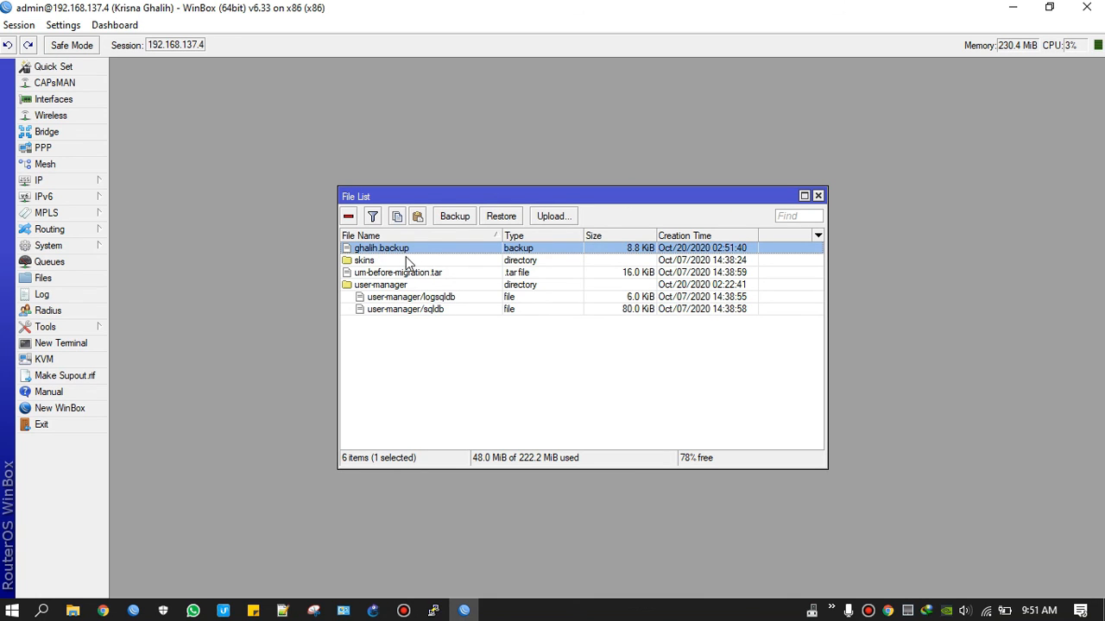
Step: Download the new .backup file to This PC > Desktop
right_click(400, 250)
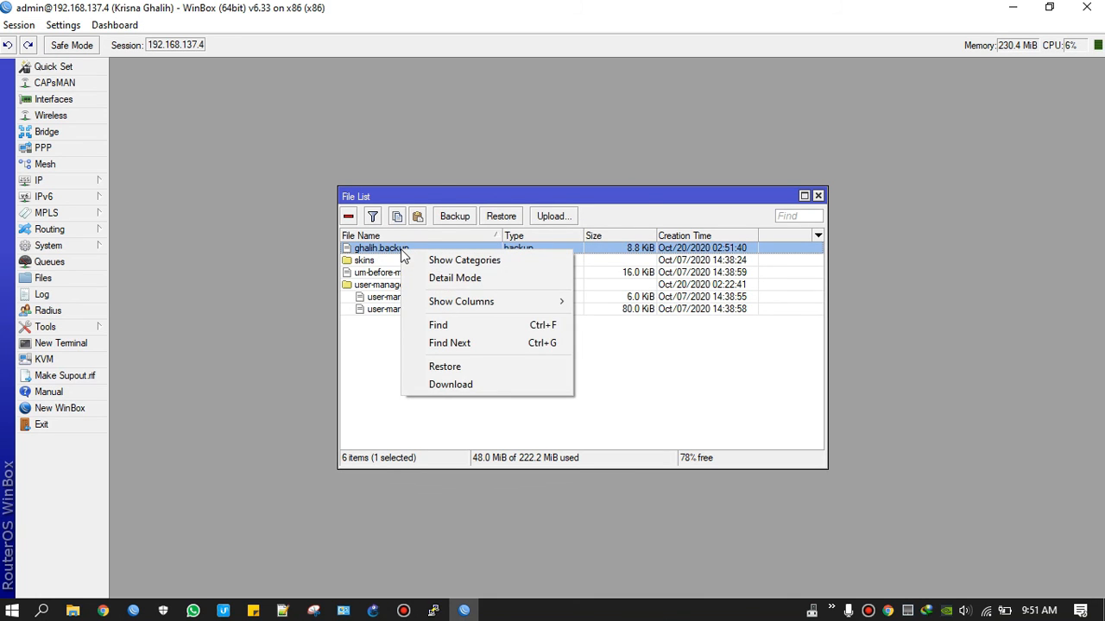
left_click(442, 385)
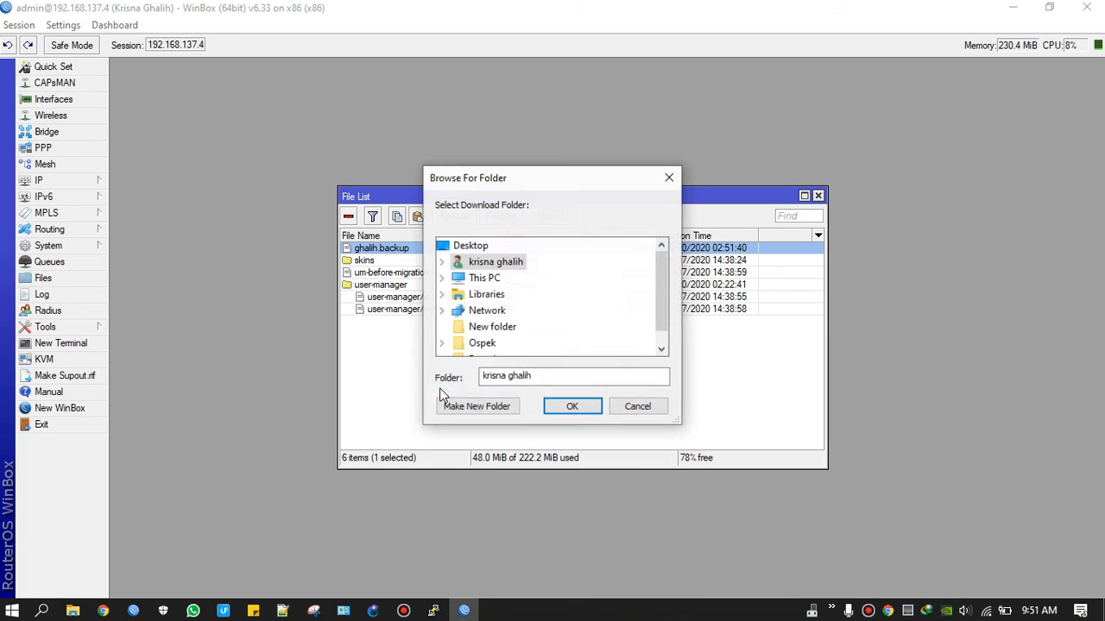
left_click(444, 279)
double_click(487, 282)
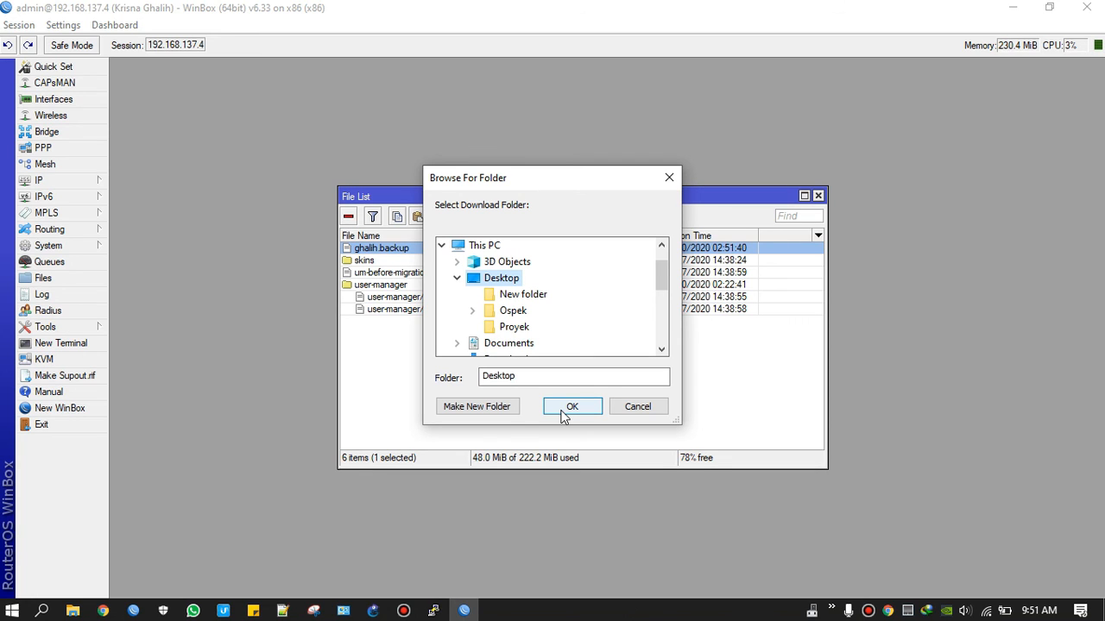
left_click(568, 409)
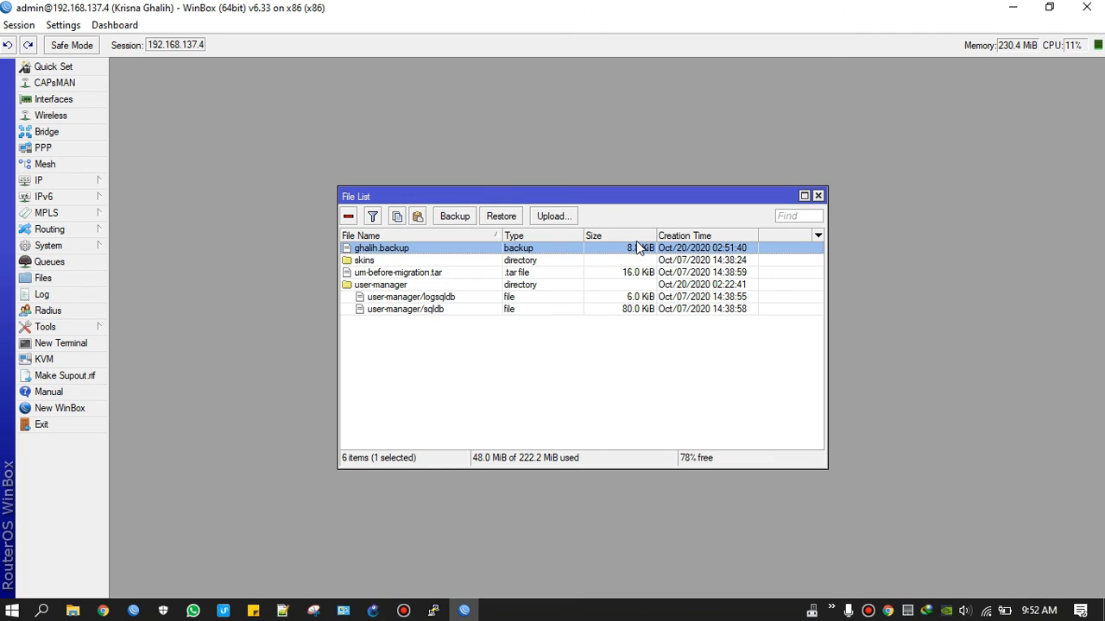
left_click(621, 342)
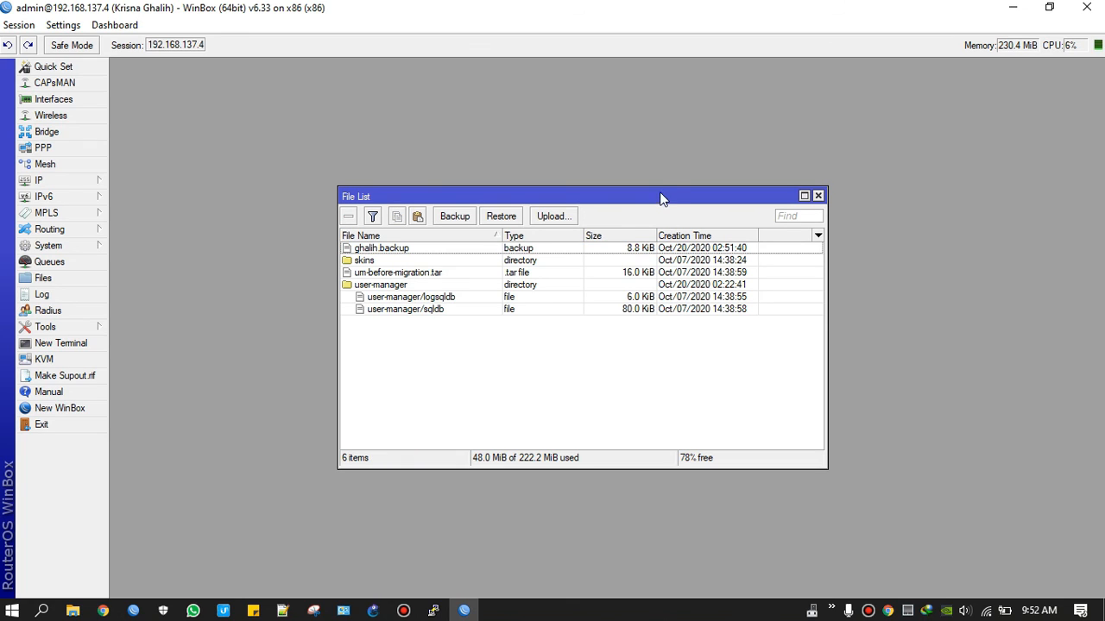